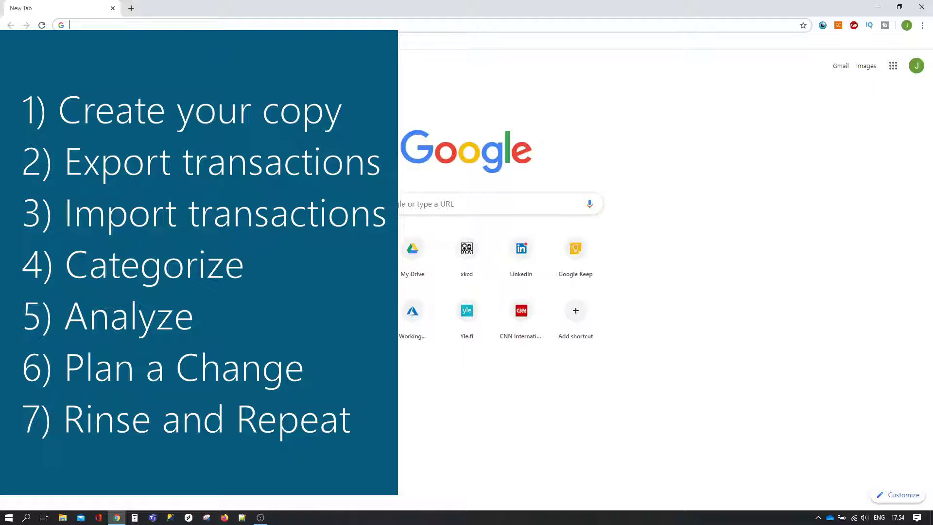
- Find Google Sheets through a web search and start a new spreadsheet from the Monthly budget template
{"action": "type", "text": "gooogle.sh"}
{"action": "key", "text": "Down"}
{"action": "key", "text": "Down"}
{"action": "key", "text": "Return"}
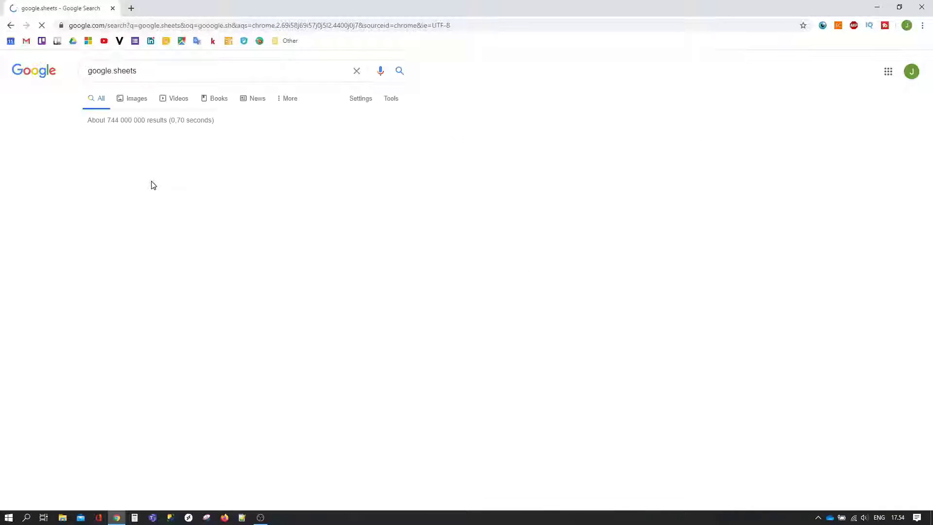
{"action": "left_click", "coordinate": [232, 155]}
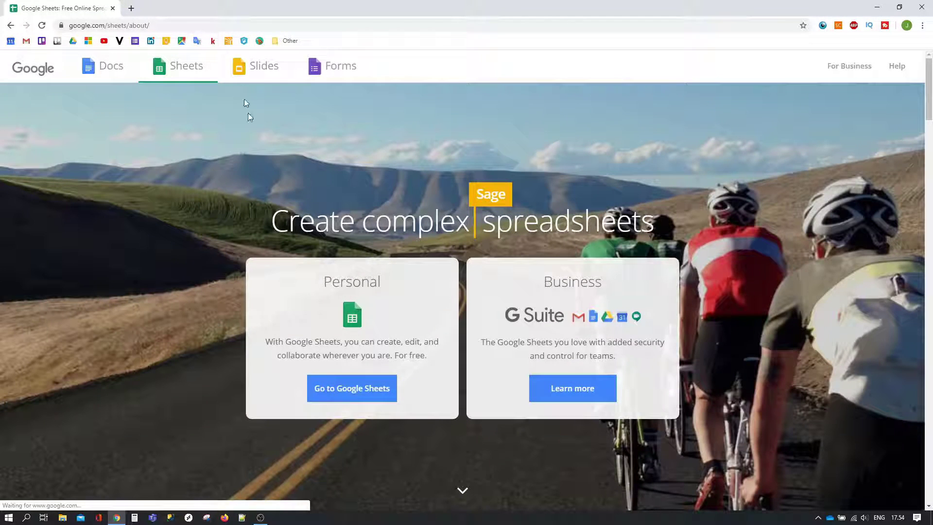
{"action": "left_click", "coordinate": [368, 391]}
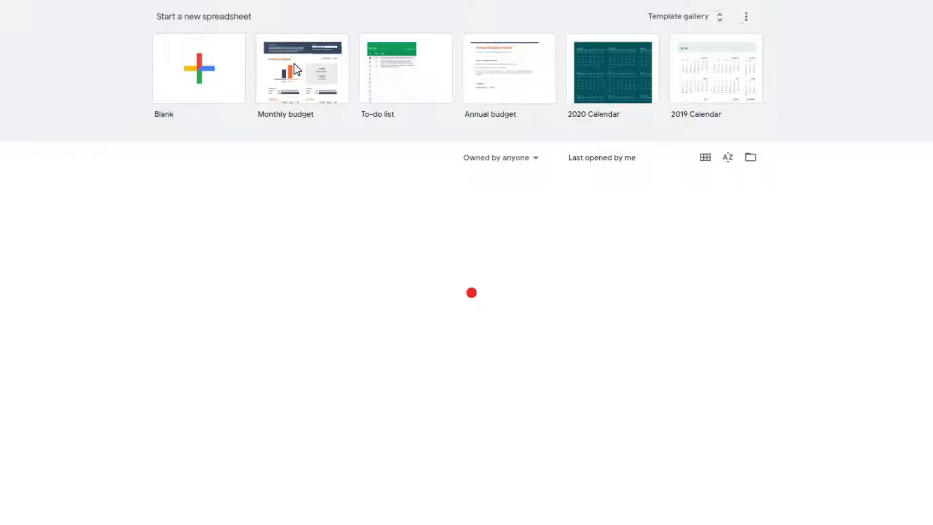
{"action": "left_click", "coordinate": [326, 73]}
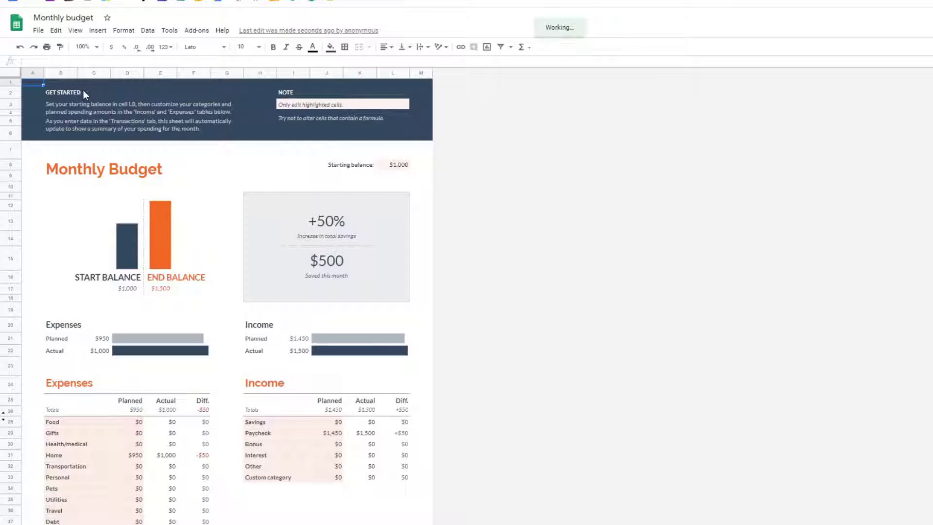
- Make a copy of the budget spreadsheet in My Drive named "2020 March Monthly budget"
{"action": "left_click", "coordinate": [39, 31]}
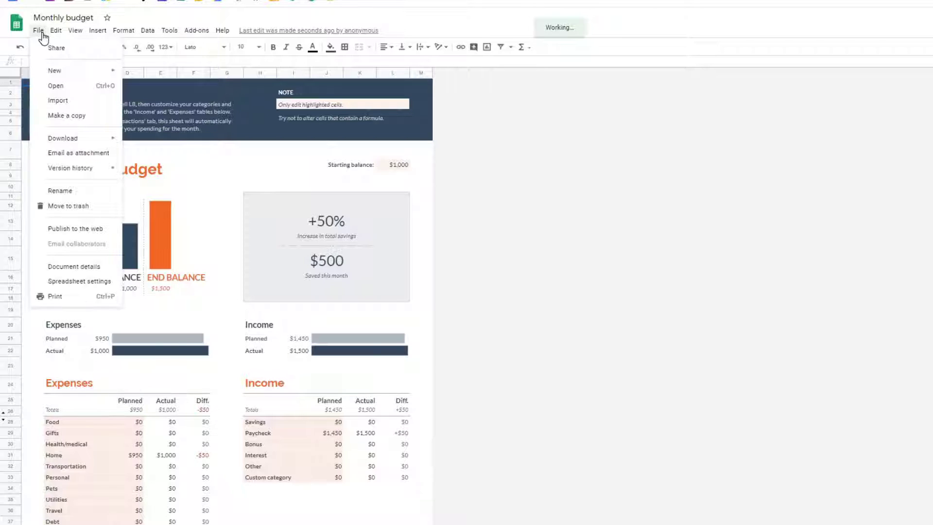
{"action": "left_click", "coordinate": [60, 116]}
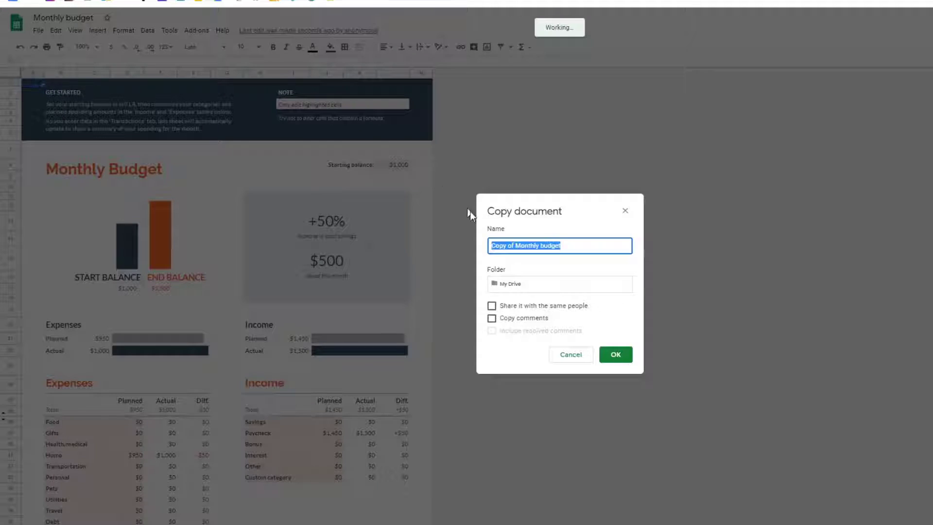
{"action": "left_click", "coordinate": [519, 244]}
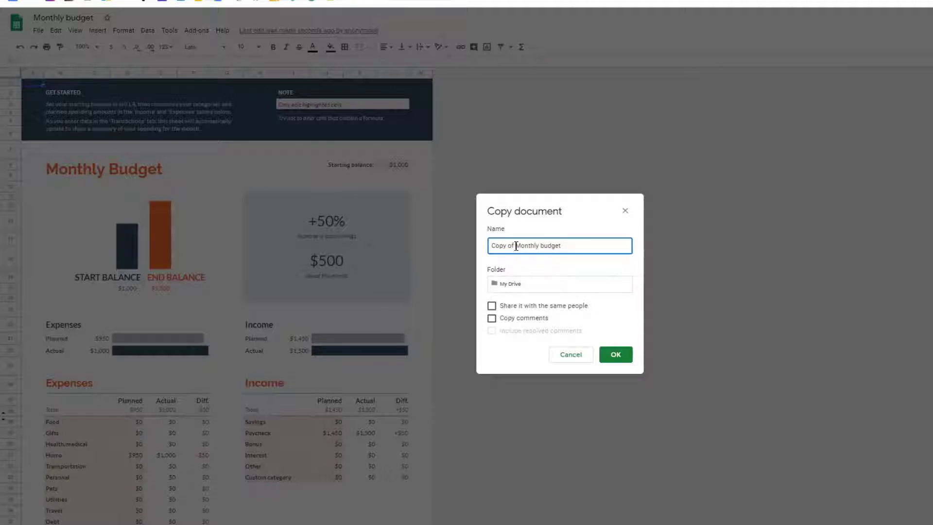
{"action": "key", "text": "BackSpace"}
{"action": "key", "text": "BackSpace"}
{"action": "key", "text": "BackSpace"}
{"action": "key", "text": "BackSpace"}
{"action": "key", "text": "BackSpace"}
{"action": "key", "text": "BackSpace"}
{"action": "key", "text": "BackSpace"}
{"action": "key", "text": "BackSpace"}
{"action": "type", "text": "2020 "}
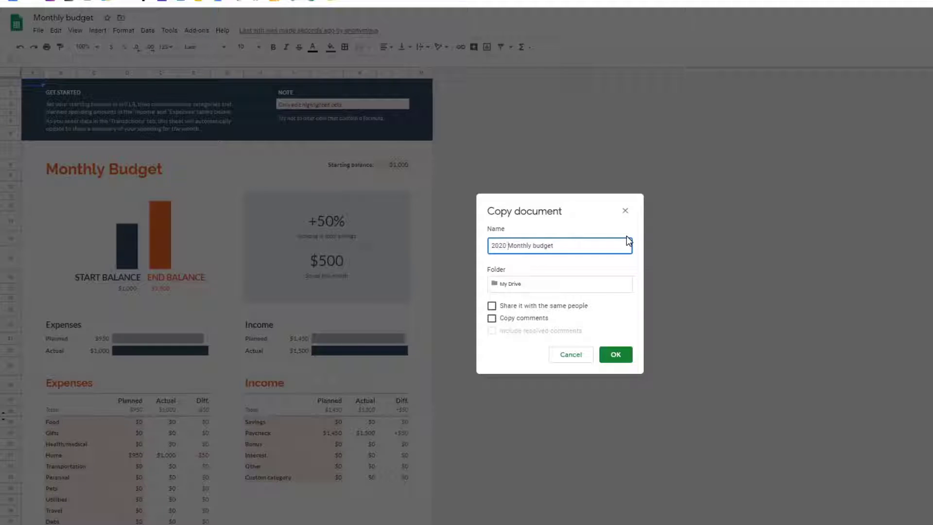
{"action": "type", "text": "March"}
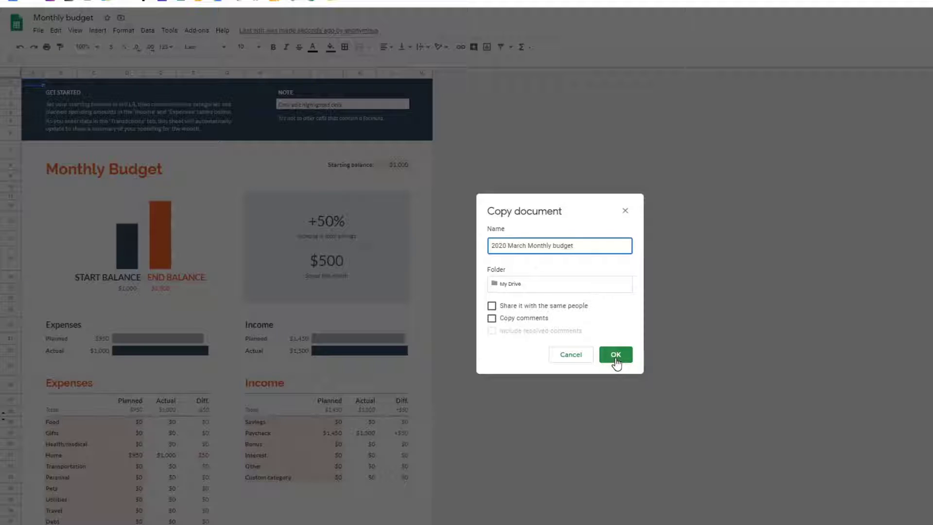
{"action": "left_click", "coordinate": [616, 360]}
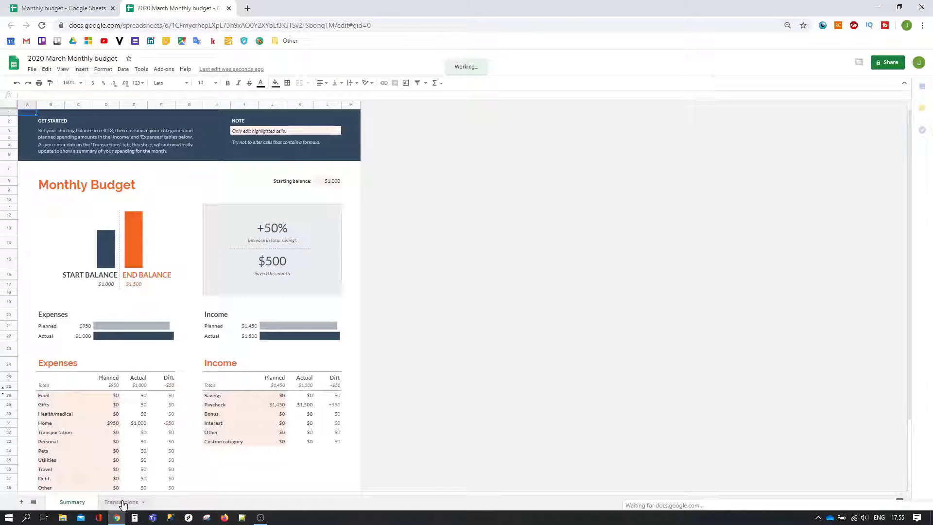
- Check the Transactions sheet and format all cells of the Summary sheet as Euro, accepting the edit of protected cells
{"action": "left_click", "coordinate": [120, 502]}
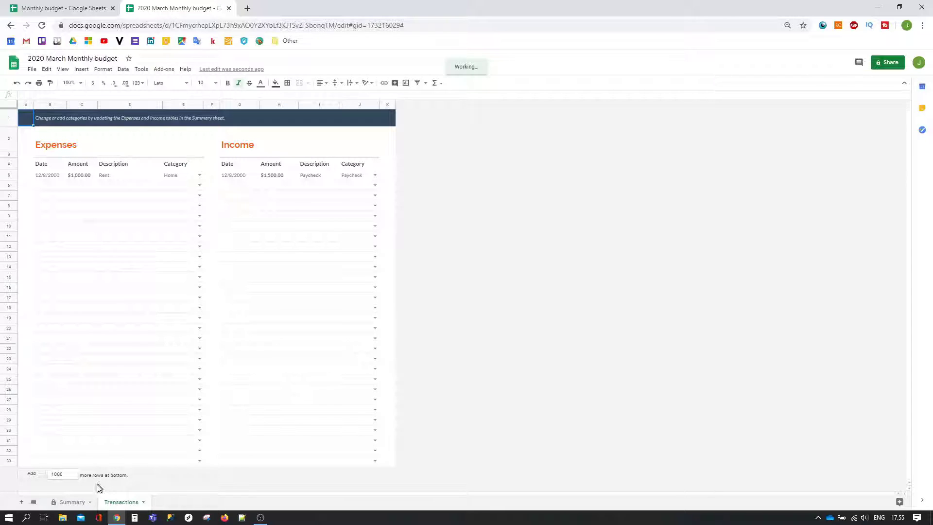
{"action": "left_click", "coordinate": [71, 501]}
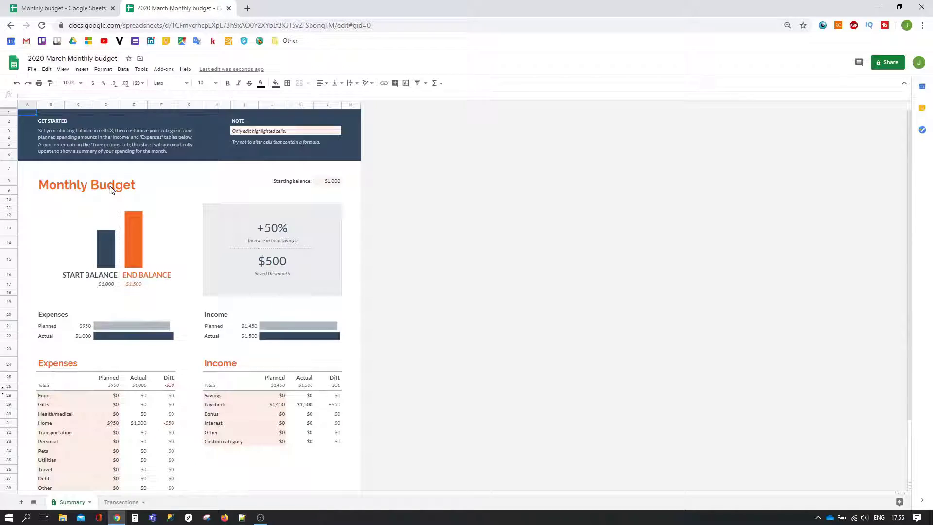
{"action": "left_click", "coordinate": [4, 104]}
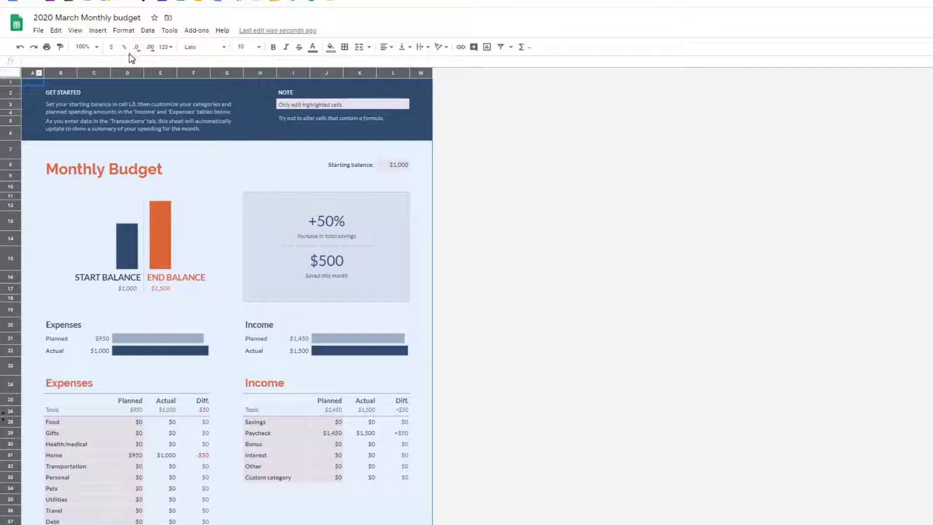
{"action": "left_click", "coordinate": [165, 47]}
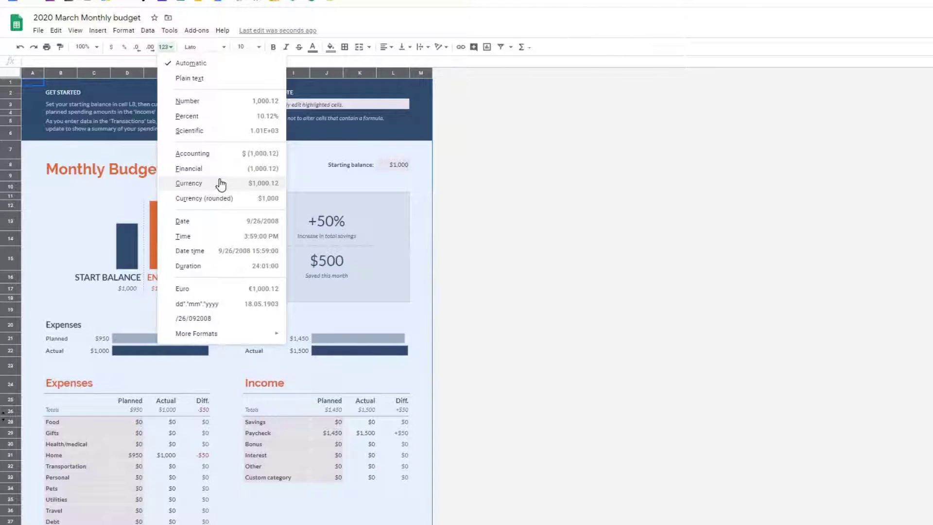
{"action": "left_click", "coordinate": [202, 286]}
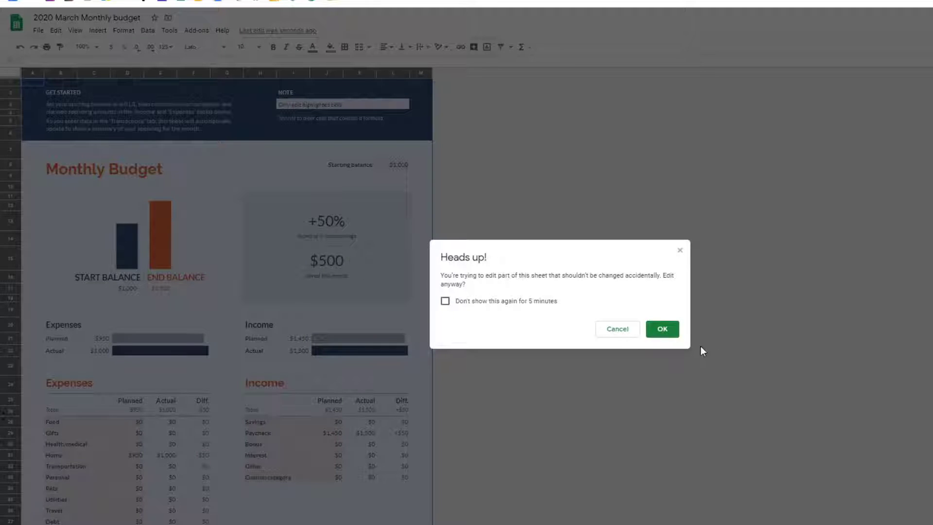
{"action": "left_click", "coordinate": [664, 329]}
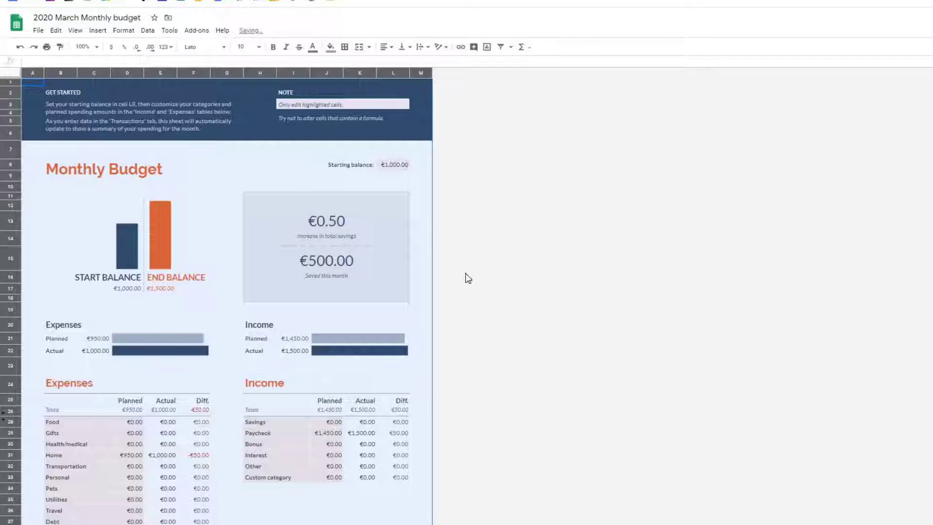
- Format the "Increase in total savings" value on the Summary sheet as a percentage, accepting the edit of the protected cell
{"action": "left_click", "coordinate": [330, 223]}
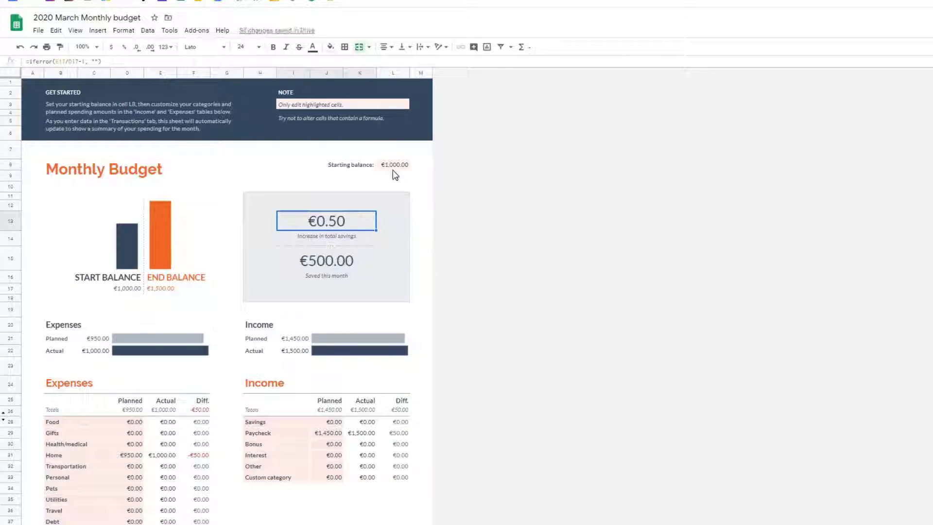
{"action": "left_click", "coordinate": [123, 47]}
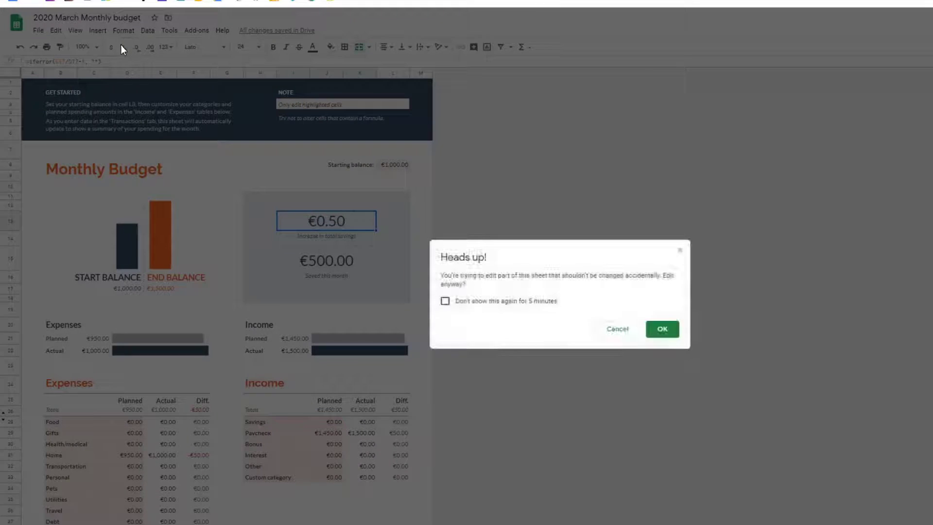
{"action": "left_click", "coordinate": [663, 329]}
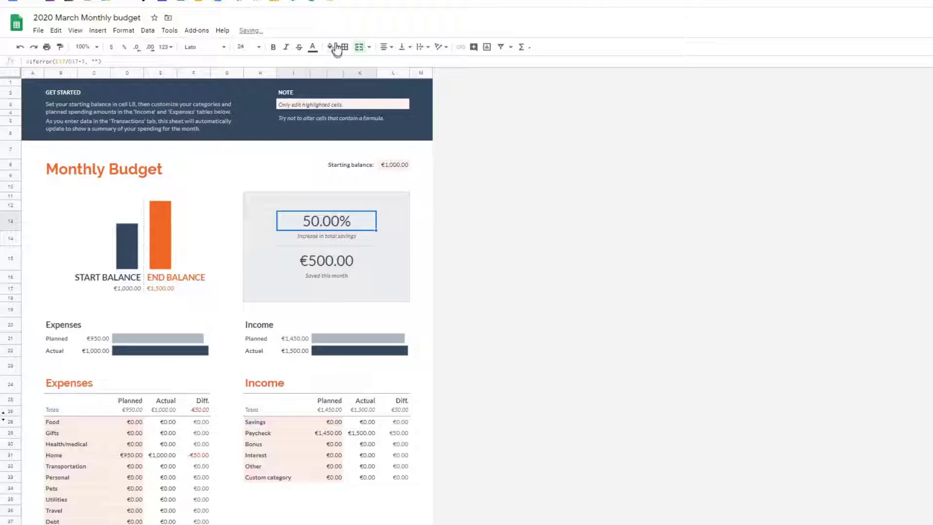
- Format the Amount columns of both Expenses and Income on the Transactions sheet as Euro
{"action": "left_click", "coordinate": [103, 523]}
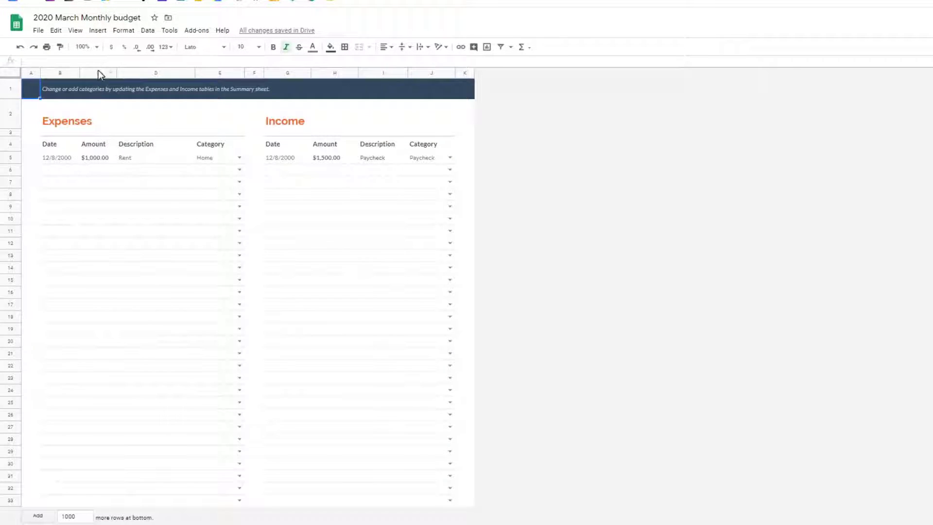
{"action": "left_click", "coordinate": [97, 73]}
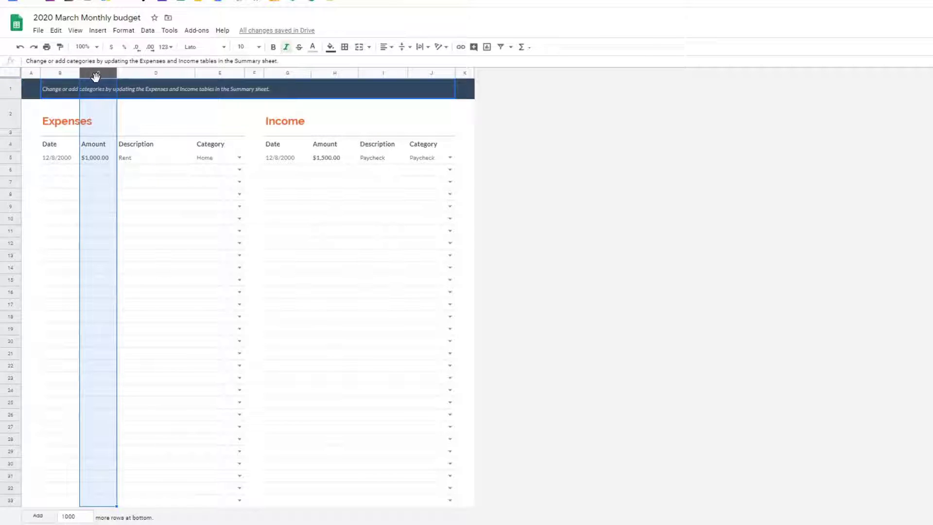
{"action": "left_click", "coordinate": [166, 47]}
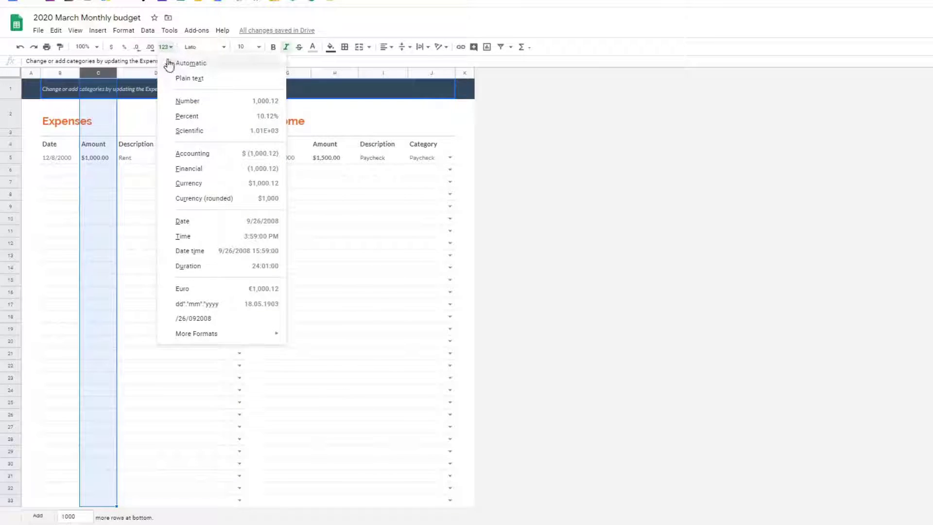
{"action": "left_click", "coordinate": [180, 288]}
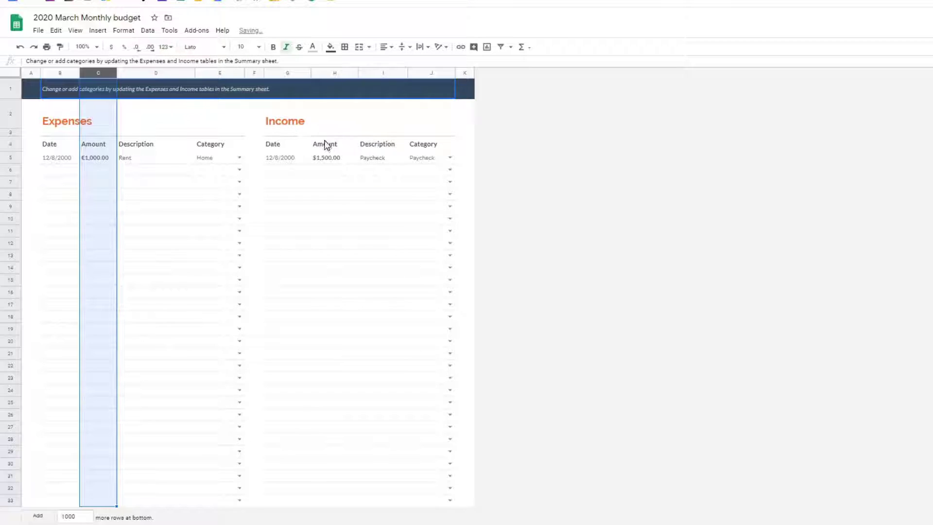
{"action": "left_click", "coordinate": [318, 71]}
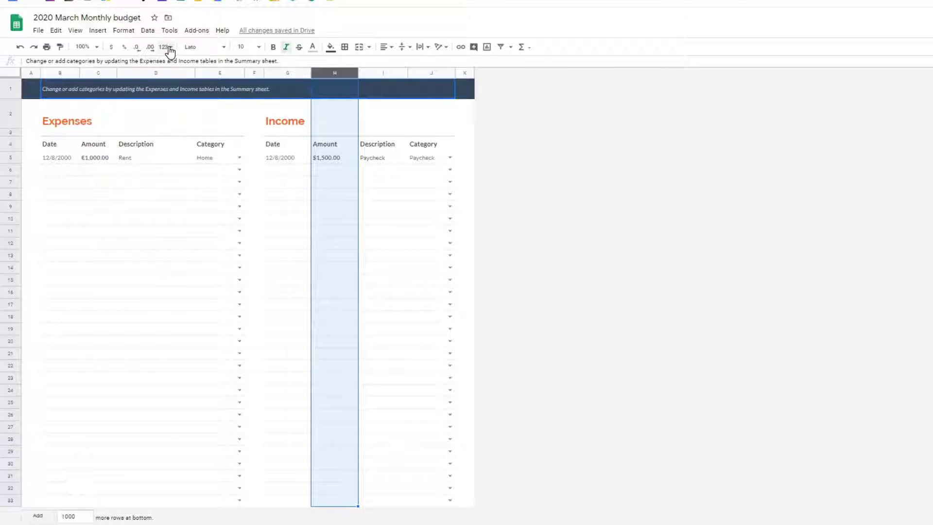
{"action": "left_click", "coordinate": [170, 48]}
{"action": "left_click", "coordinate": [181, 289]}
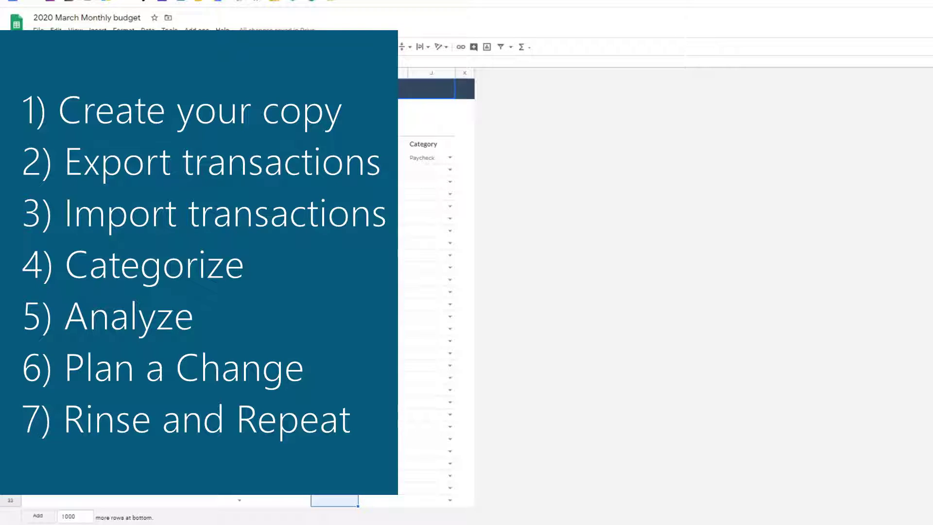
- Open the Danske Bank website in a new browser tab and go to its online banking login
{"action": "left_click", "coordinate": [334, 194]}
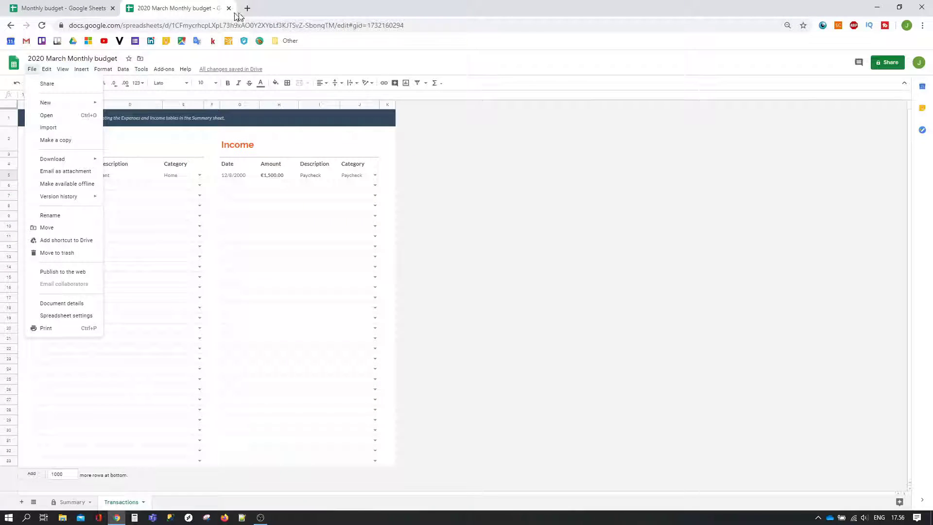
{"action": "left_click", "coordinate": [246, 8]}
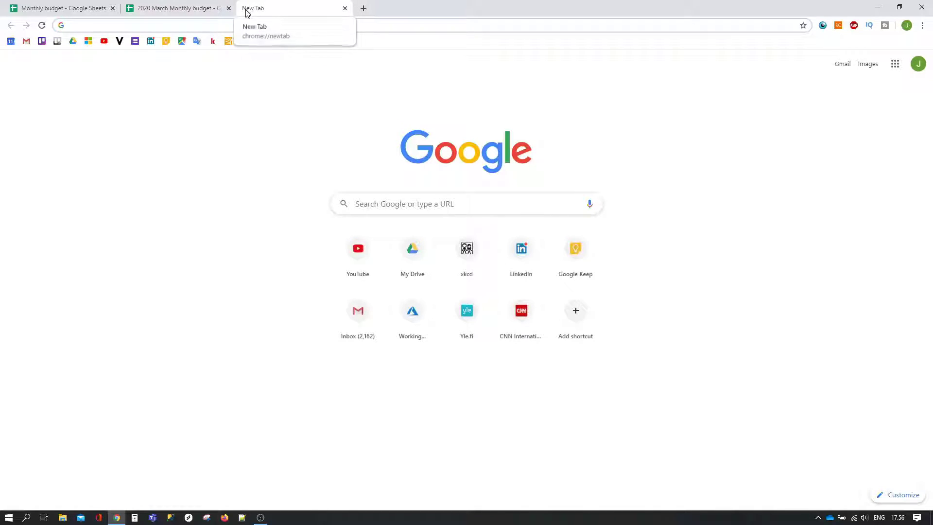
{"action": "type", "text": "dan"}
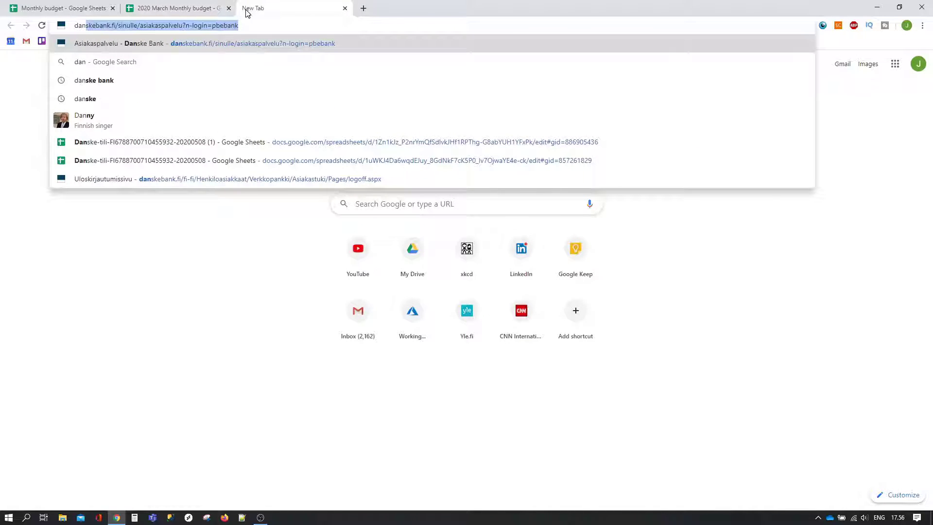
{"action": "key", "text": "Return"}
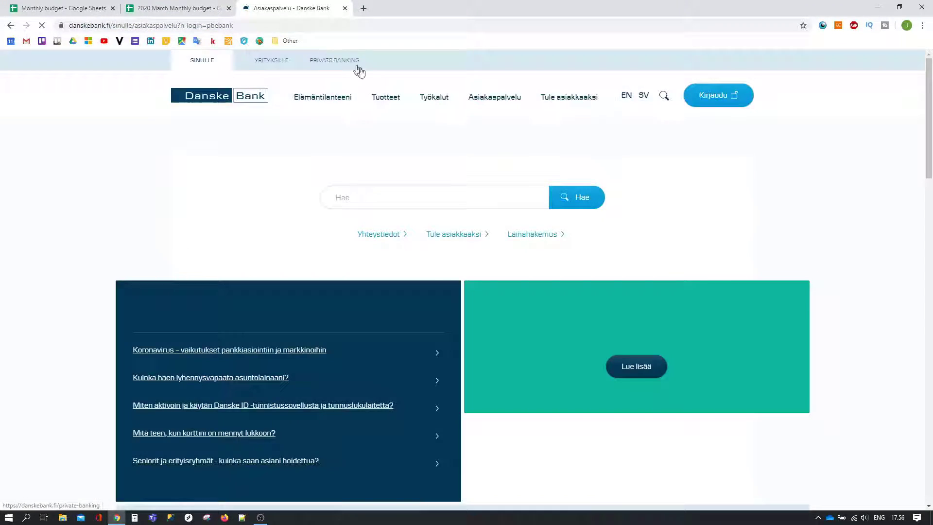
{"action": "left_click", "coordinate": [711, 96]}
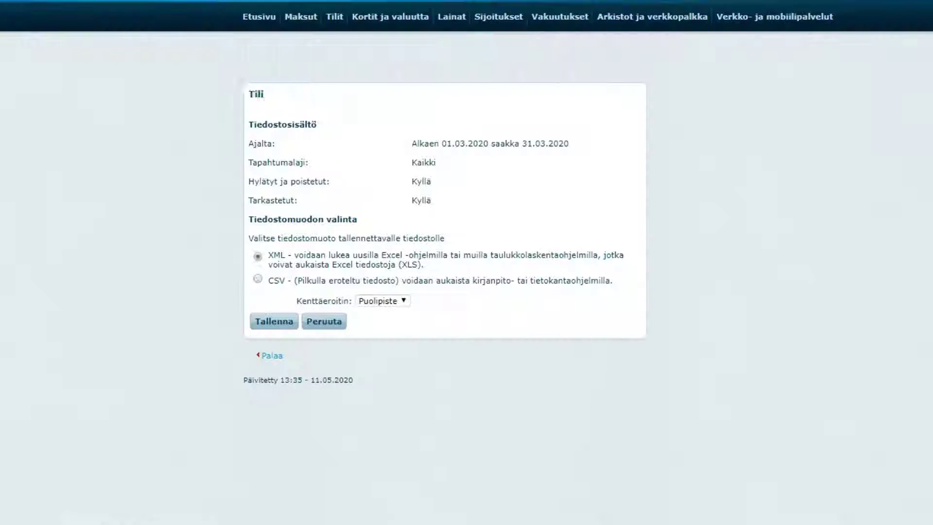
- Save the account transactions from 01.03.2020 to 31.03.2020 as a semicolon-separated CSV file
{"action": "left_click", "coordinate": [268, 327]}
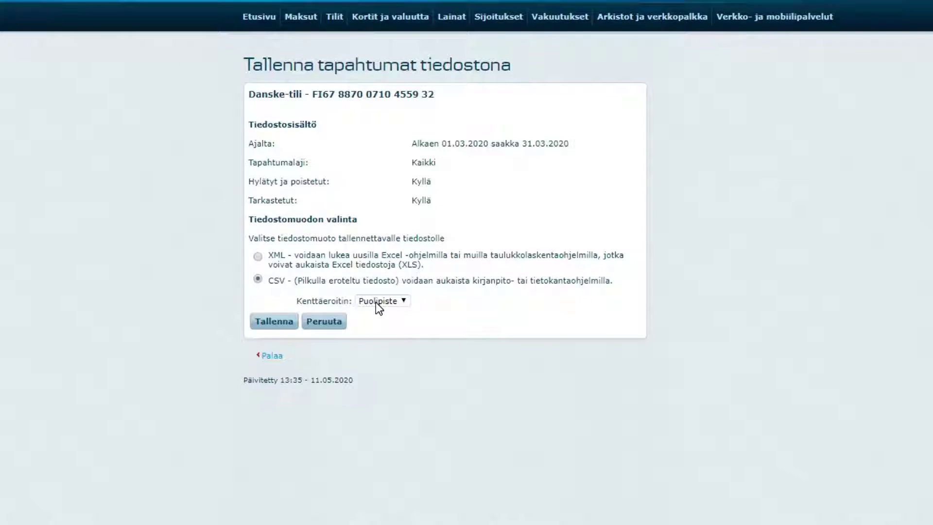
{"action": "left_click", "coordinate": [271, 326]}
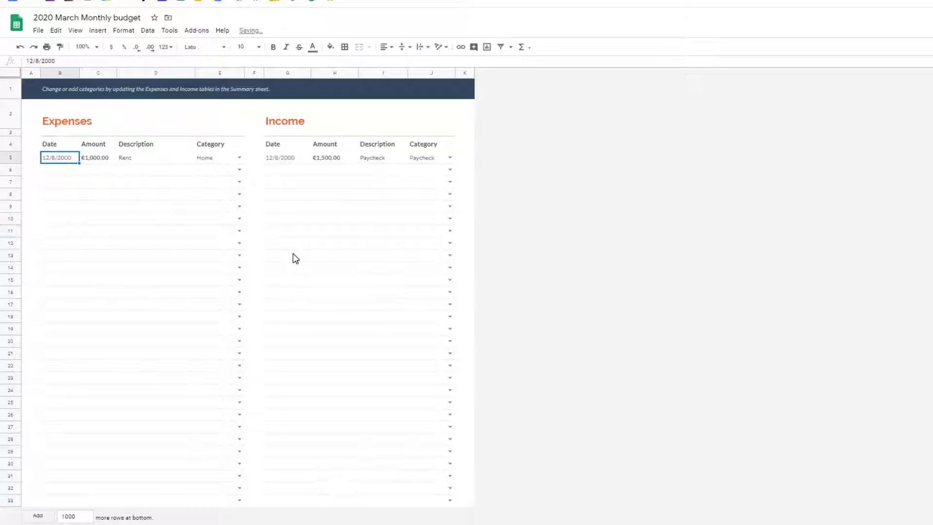
- Change the spreadsheet's locale to Finland and save the settings
{"action": "left_click", "coordinate": [38, 31]}
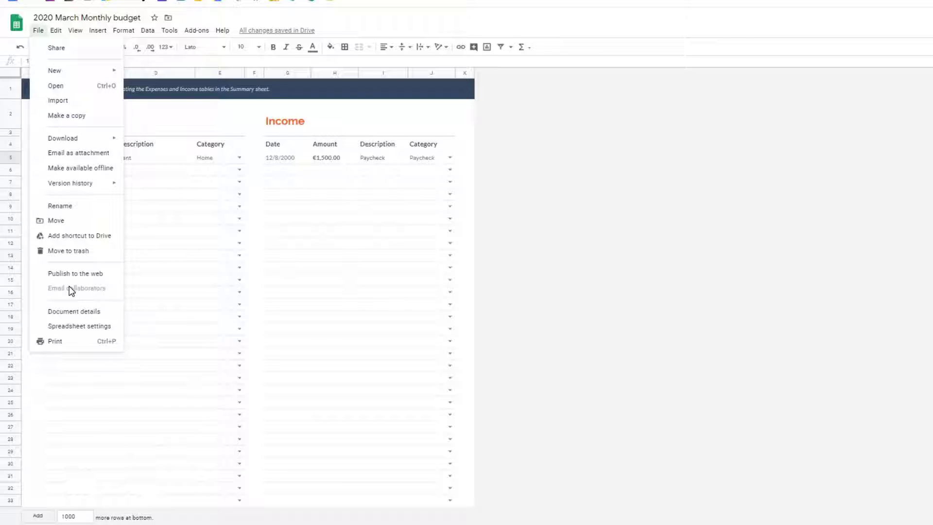
{"action": "left_click", "coordinate": [71, 327]}
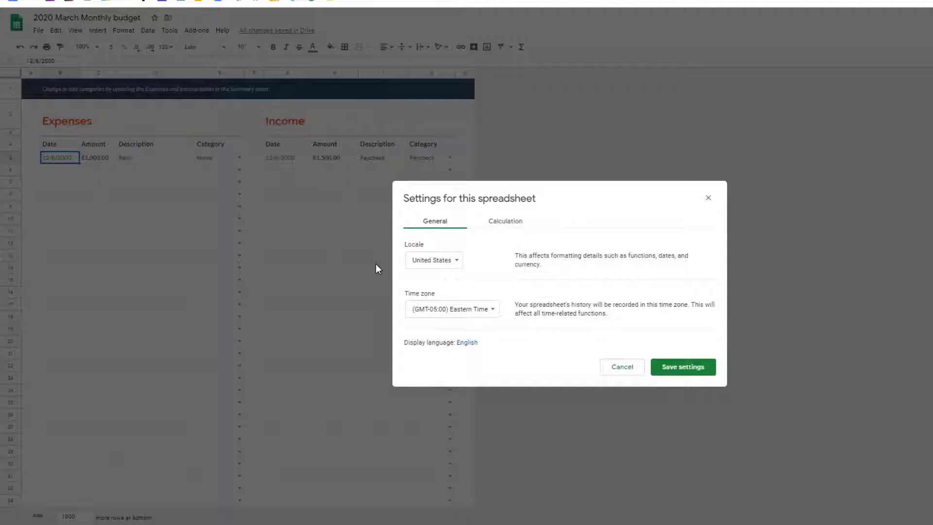
{"action": "left_click", "coordinate": [431, 260]}
{"action": "scroll", "coordinate": [472, 138], "scroll_direction": "up", "scroll_amount": 8}
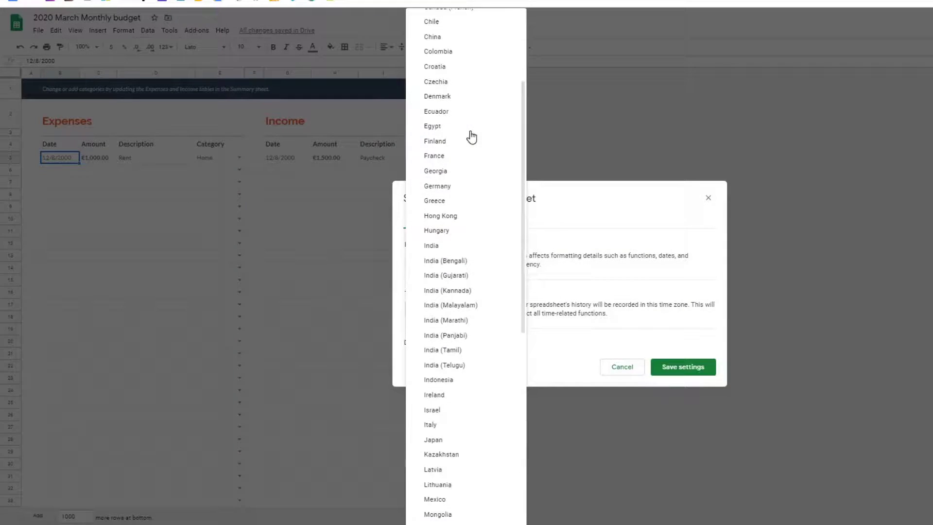
{"action": "left_click", "coordinate": [463, 142]}
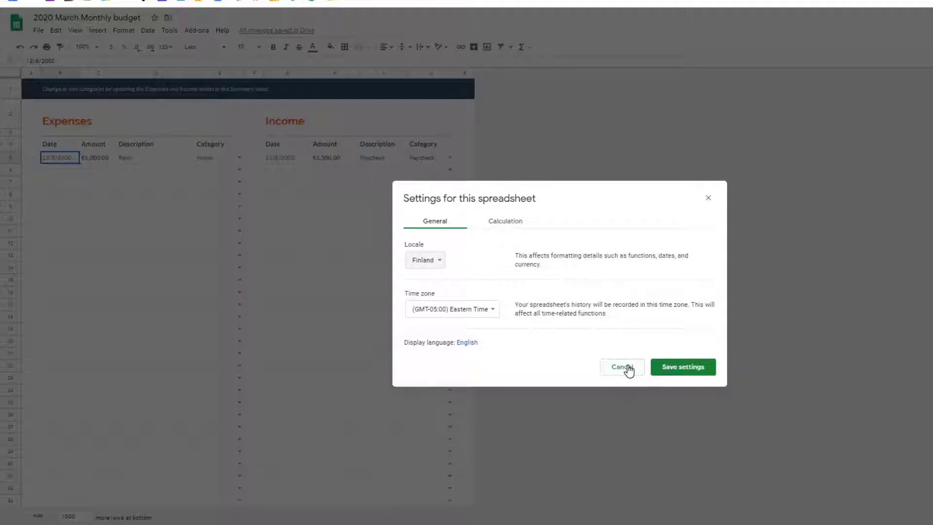
{"action": "left_click", "coordinate": [680, 367]}
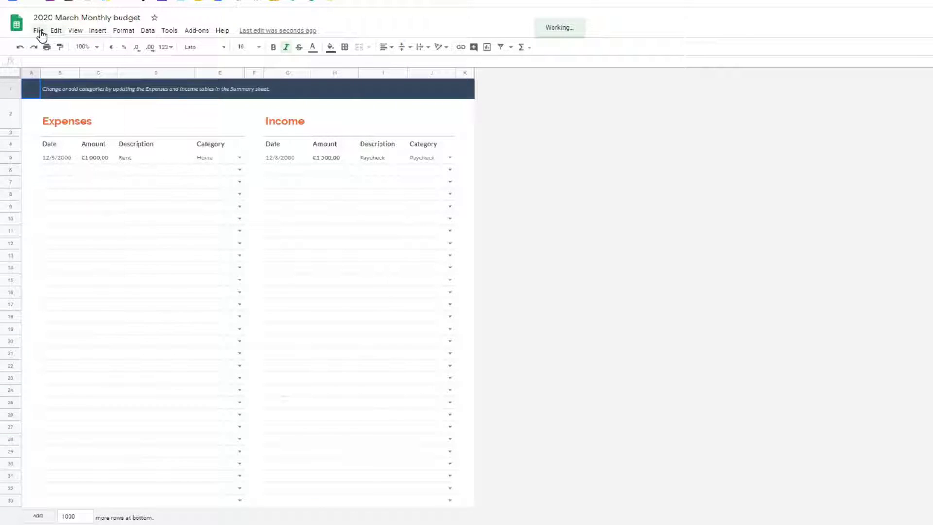
- Upload the exported Danske Bank CSV file from the computer for import into this spreadsheet
{"action": "left_click", "coordinate": [39, 31]}
{"action": "left_click", "coordinate": [57, 101]}
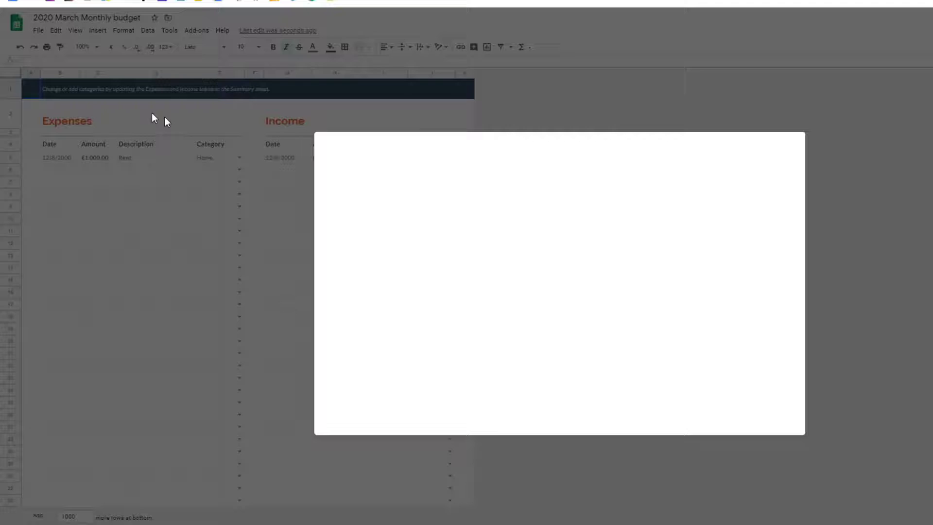
{"action": "left_click", "coordinate": [486, 168]}
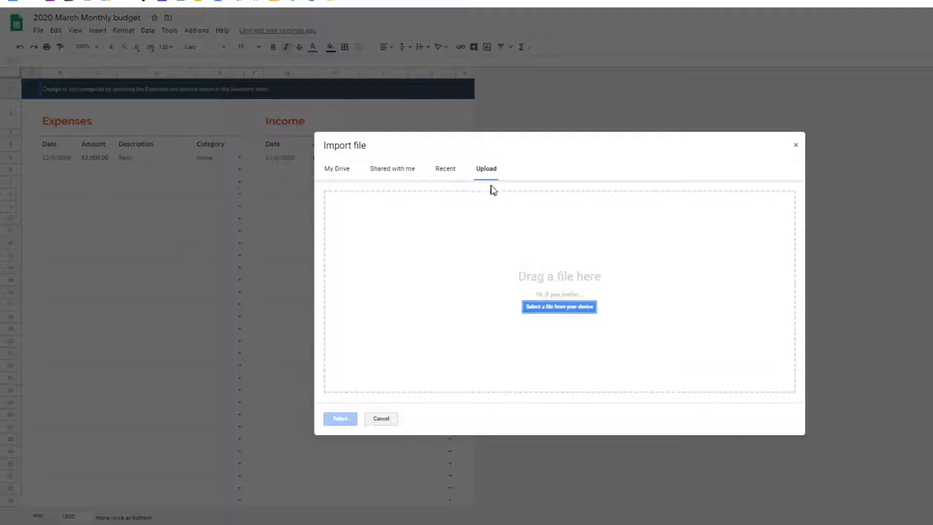
{"action": "left_click_drag", "start_coordinate": [681, 515], "coordinate": [552, 267]}
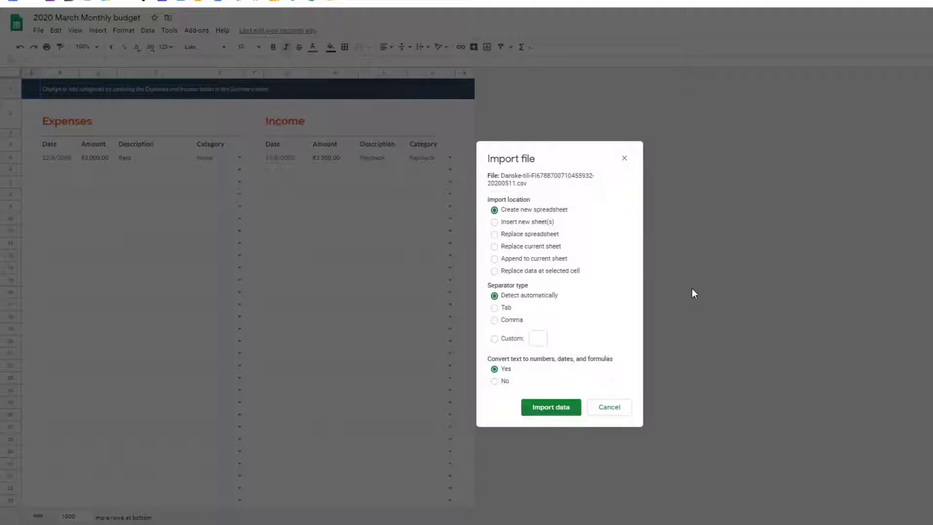
- Import the CSV as a new sheet with a custom separator, without converting text to numbers, dates and formulas
{"action": "left_click", "coordinate": [513, 224]}
{"action": "left_click", "coordinate": [501, 338]}
{"action": "left_click", "coordinate": [542, 340]}
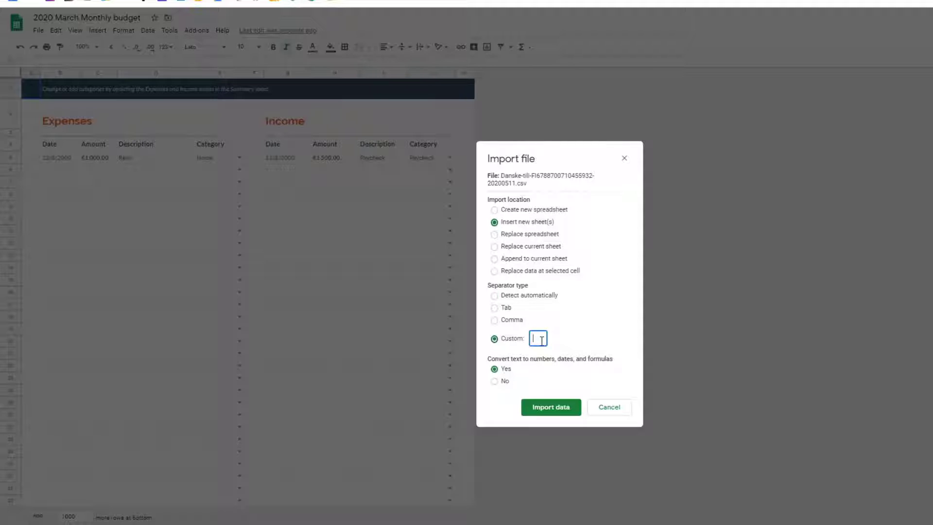
{"action": "left_click_drag", "start_coordinate": [539, 342], "coordinate": [520, 343]}
{"action": "left_click", "coordinate": [495, 382]}
{"action": "left_click", "coordinate": [543, 409]}
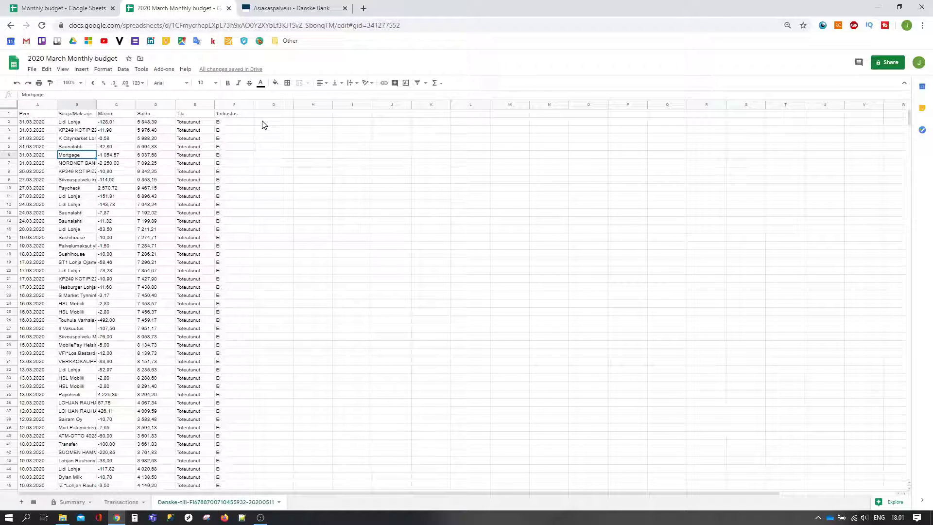
- Clear the Saldo, Tila and Tarkastus columns of the imported sheet and enter the formula =C2*-1 in cell E2
{"action": "left_click_drag", "start_coordinate": [160, 106], "coordinate": [228, 106]}
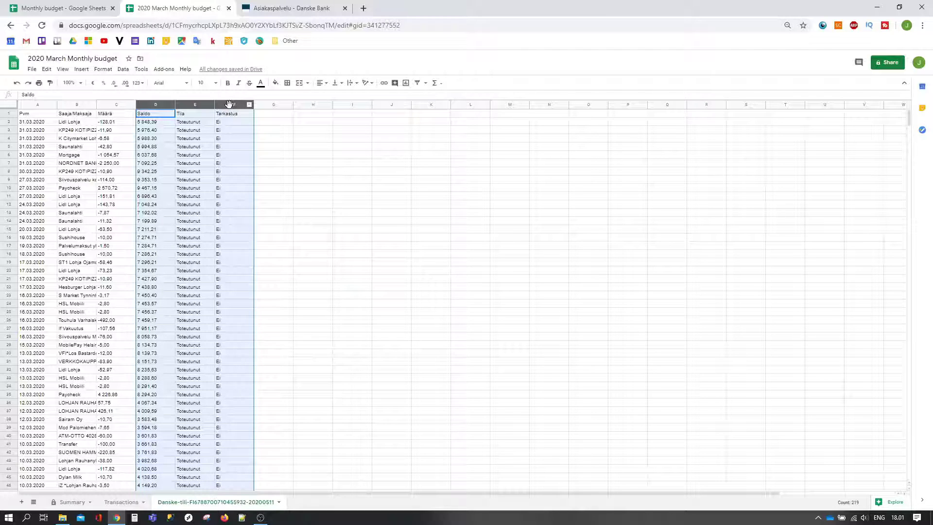
{"action": "key", "text": "Delete"}
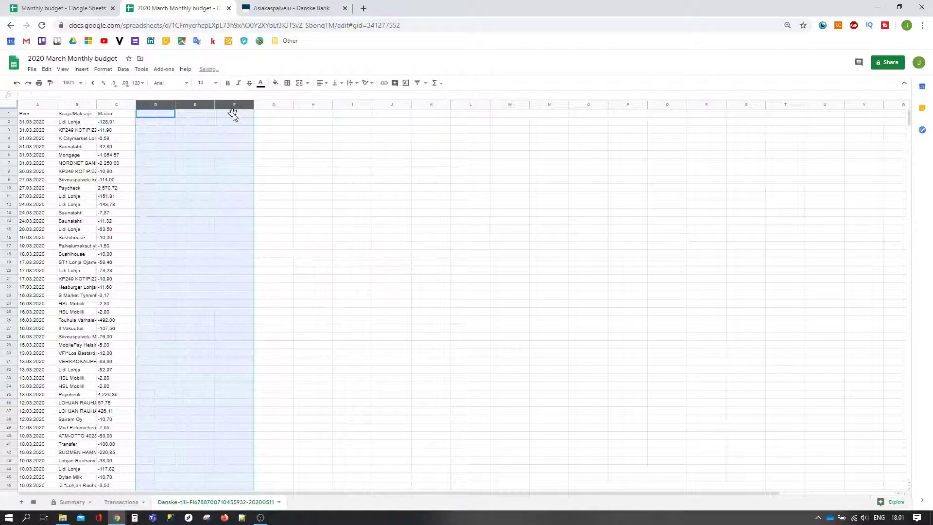
{"action": "left_click", "coordinate": [198, 124]}
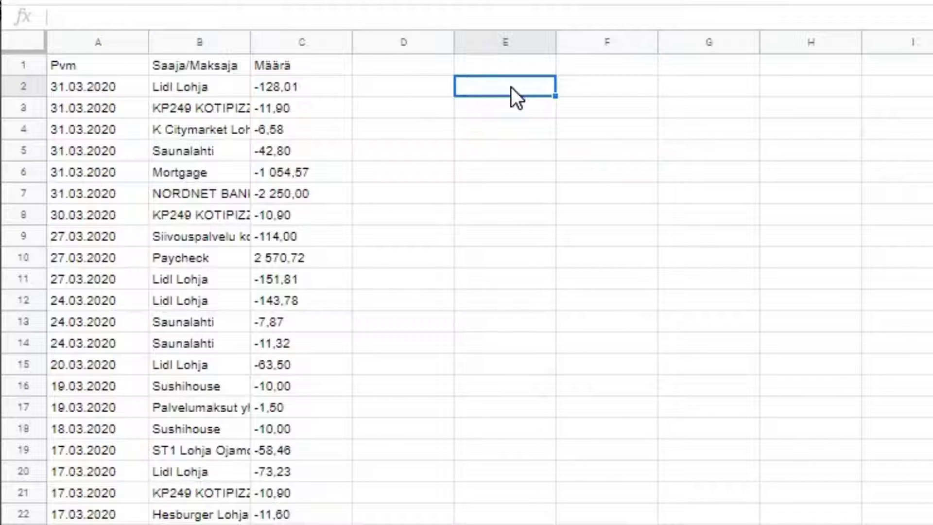
{"action": "type", "text": "="}
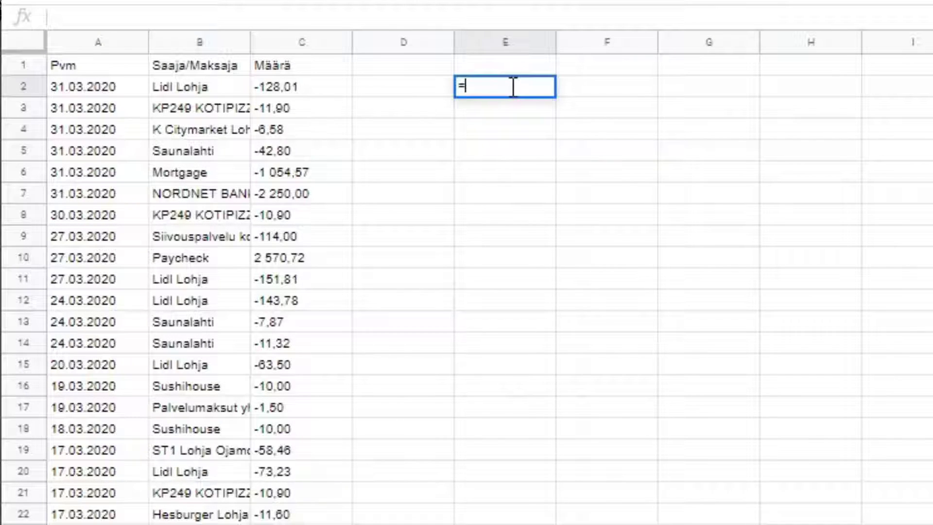
{"action": "left_click", "coordinate": [330, 85]}
{"action": "type", "text": "*"}
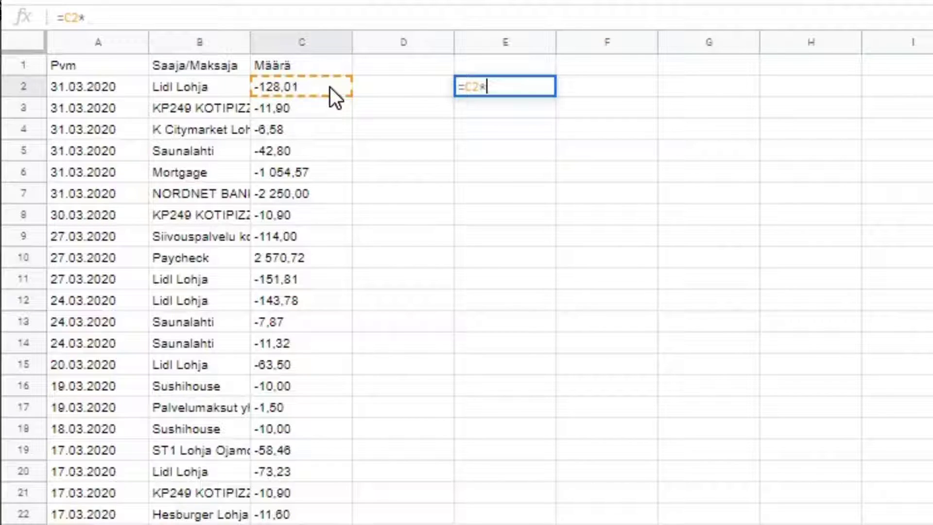
{"action": "type", "text": "-1"}
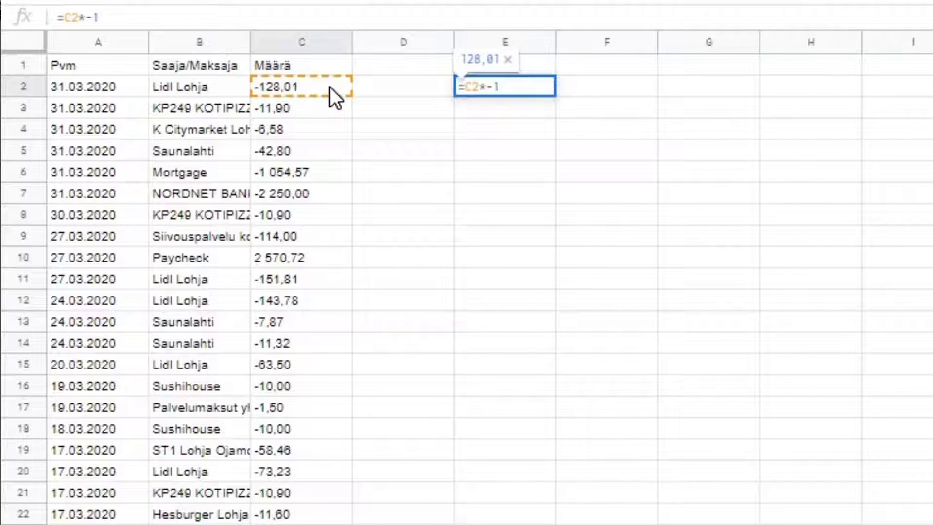
{"action": "key", "text": "Return"}
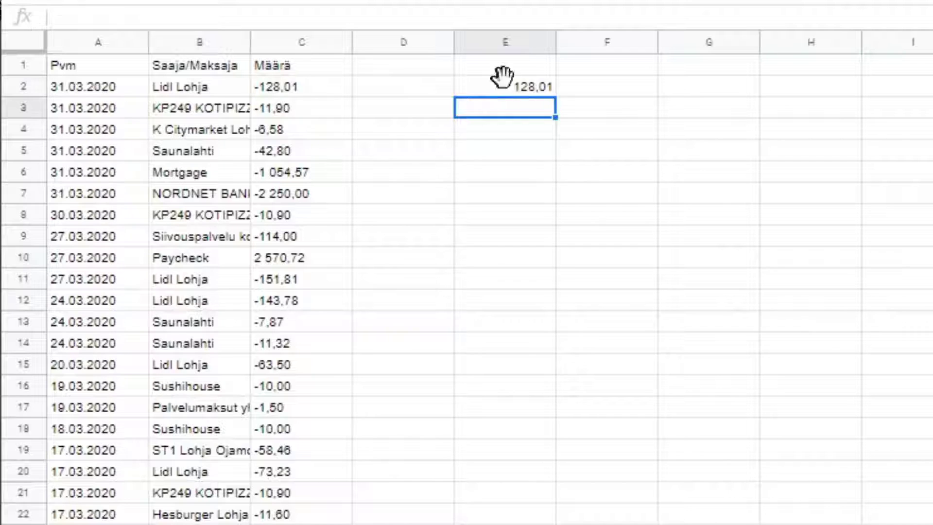
- Fill the formula in E2 down column E to the last transaction in row 73
{"action": "left_click", "coordinate": [530, 87]}
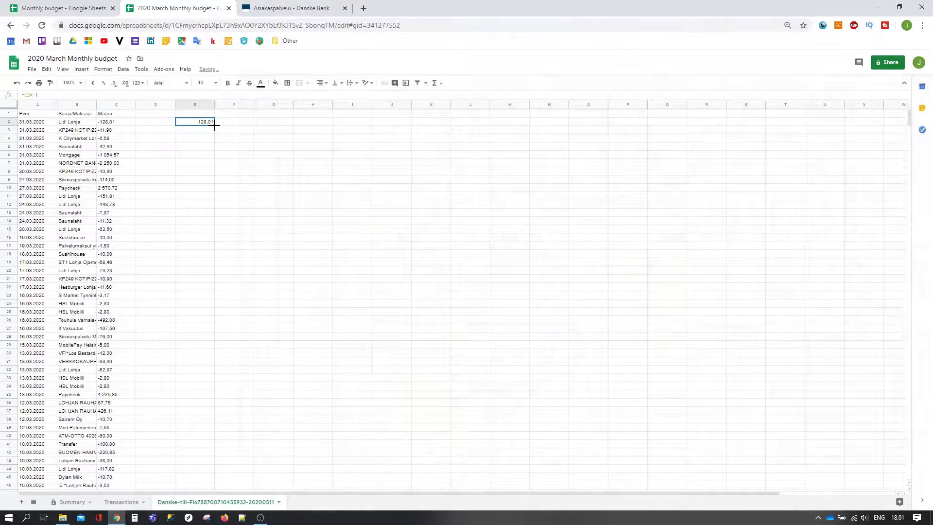
{"action": "left_click_drag", "start_coordinate": [215, 125], "coordinate": [194, 272]}
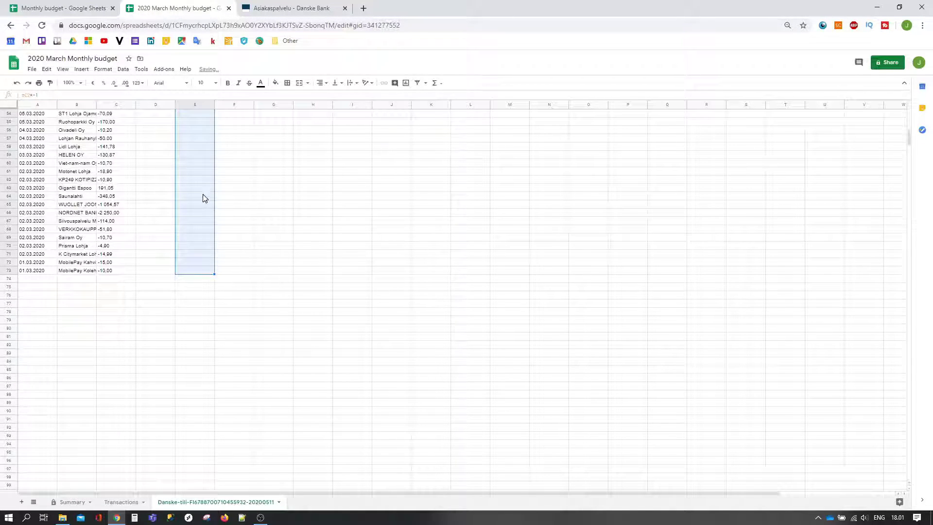
{"action": "scroll", "coordinate": [203, 197], "scroll_direction": "up", "scroll_amount": 10}
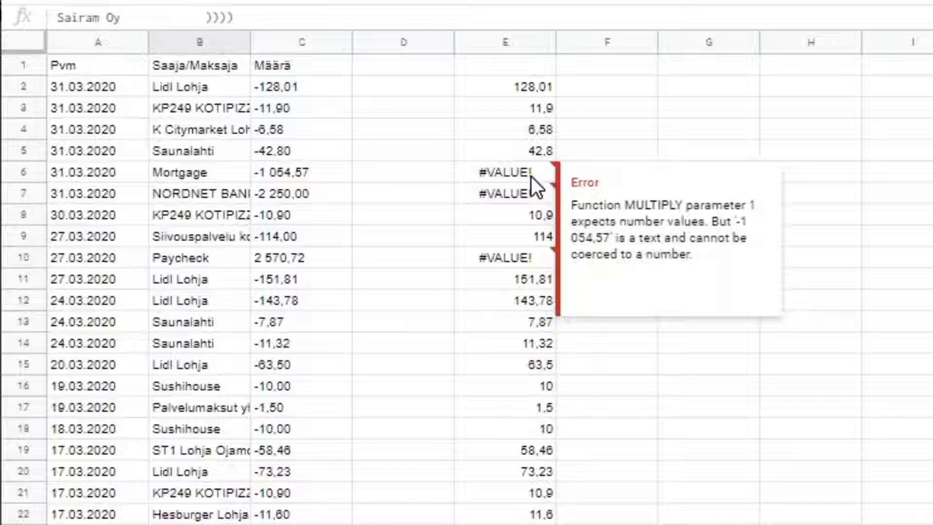
- Remove the thousands space from the amounts in C6 and C7 so they read -1054,57 and -2250,00
{"action": "left_click", "coordinate": [203, 156]}
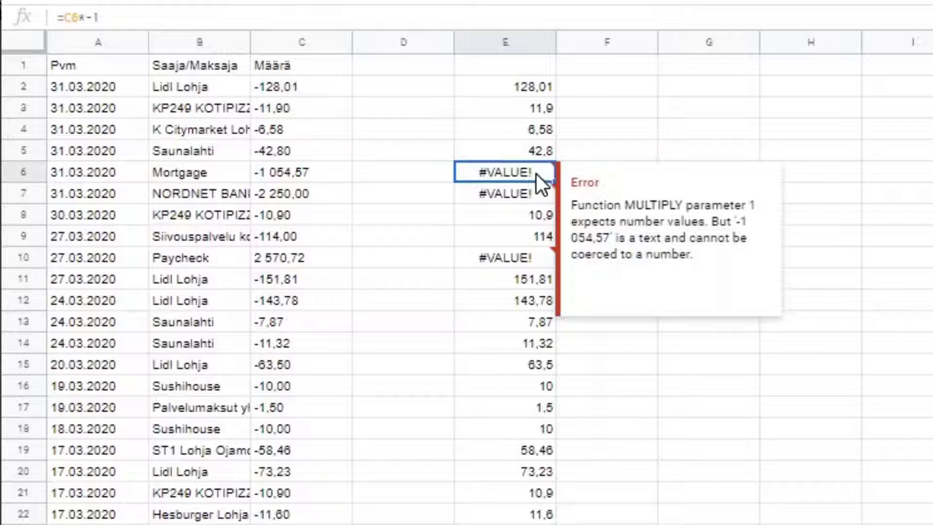
{"action": "left_click", "coordinate": [275, 174]}
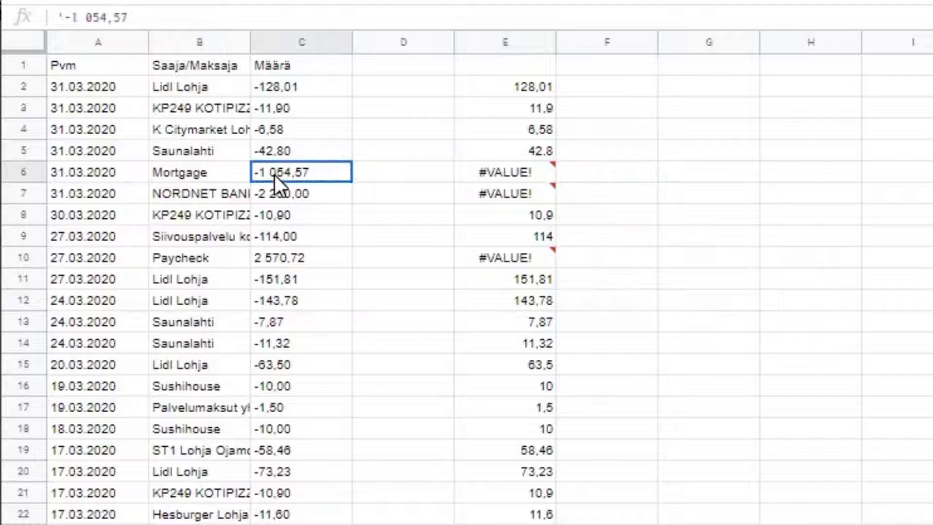
{"action": "left_click", "coordinate": [90, 18]}
{"action": "key", "text": "BackSpace"}
{"action": "key", "text": "Return"}
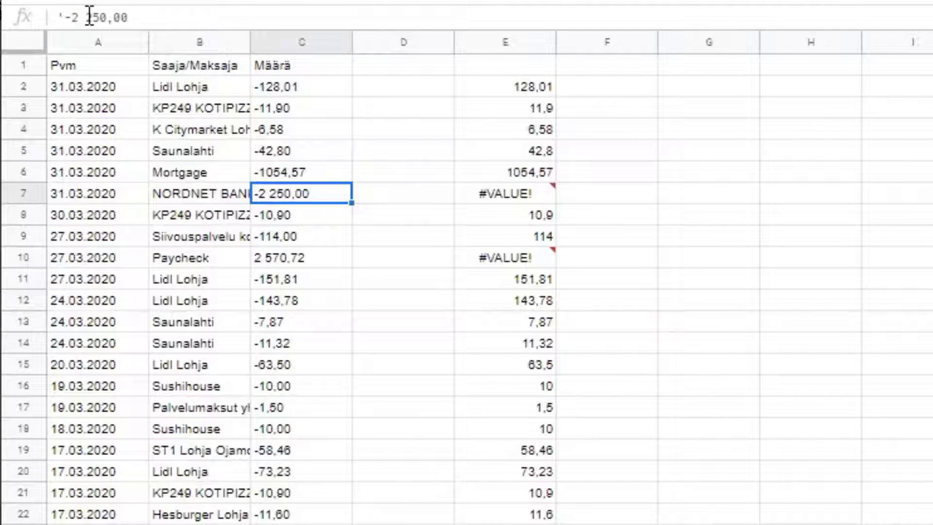
{"action": "key", "text": "BackSpace"}
{"action": "key", "text": "Return"}
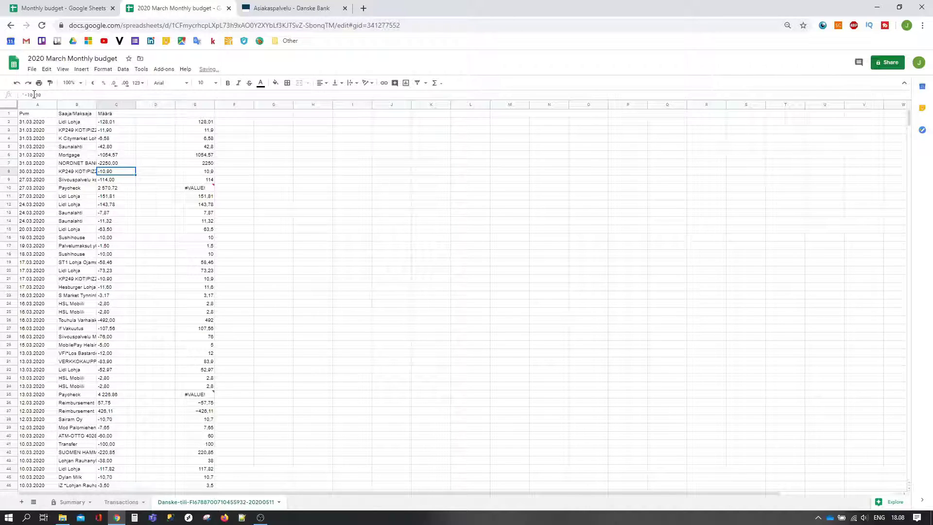
{"action": "key", "text": "Down"}
{"action": "key", "text": "Down"}
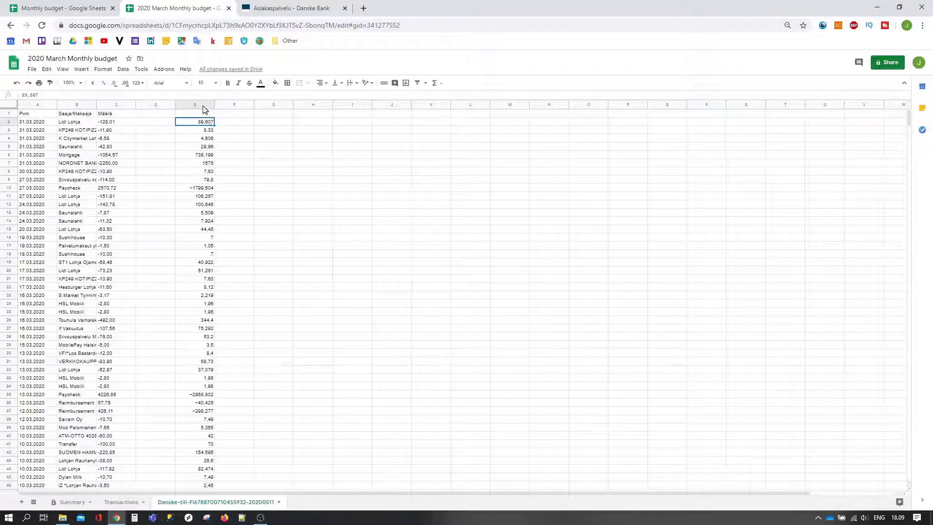
- Format column E with two decimals and paste a copy of it as values only over column C
{"action": "left_click", "coordinate": [201, 104]}
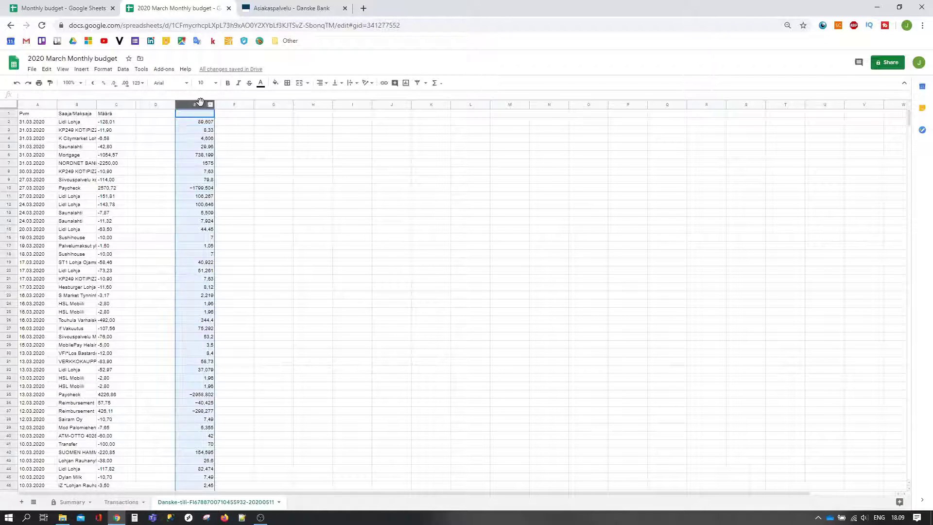
{"action": "left_click", "coordinate": [126, 84]}
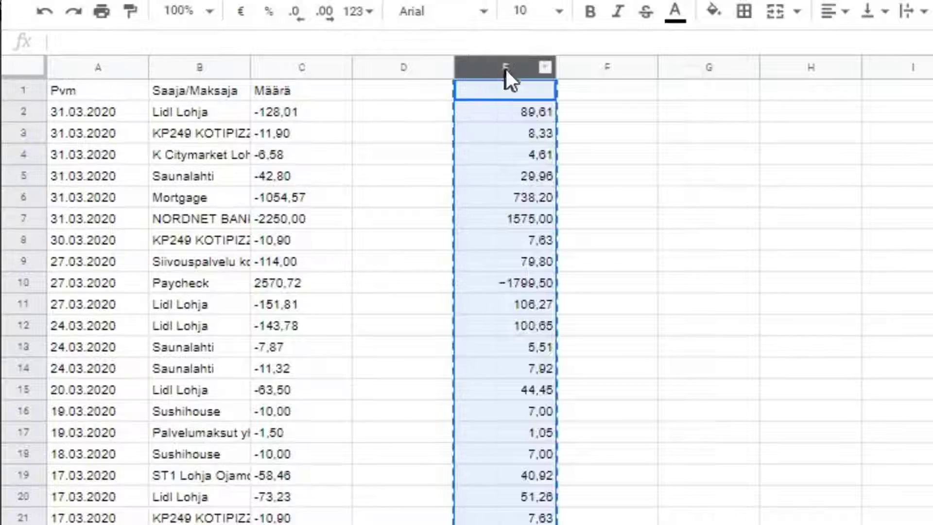
{"action": "right_click", "coordinate": [195, 105]}
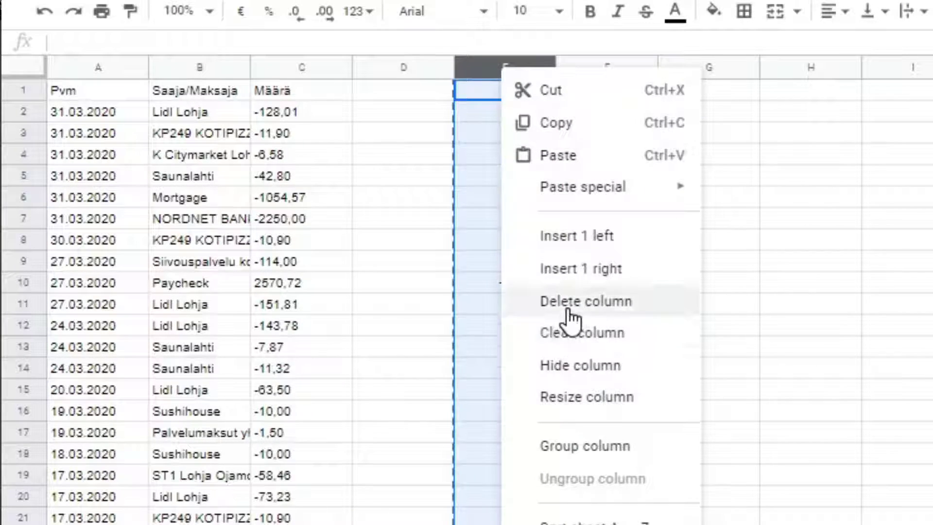
{"action": "left_click", "coordinate": [564, 90]}
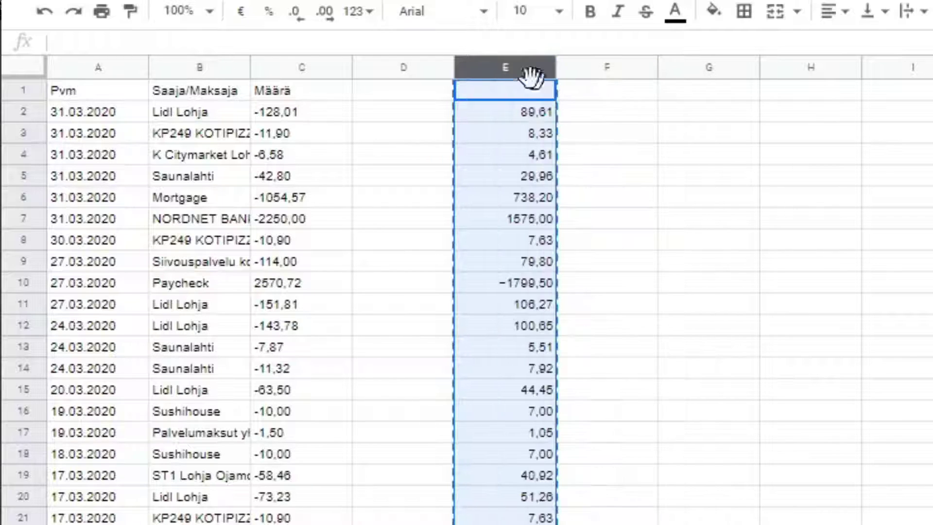
{"action": "left_click", "coordinate": [277, 66]}
{"action": "right_click", "coordinate": [280, 68]}
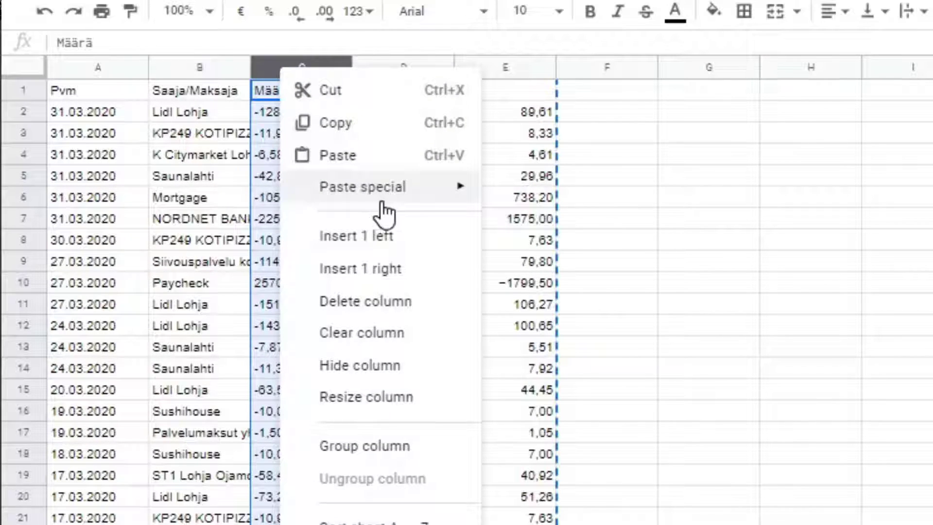
{"action": "mouse_move", "coordinate": [456, 197]}
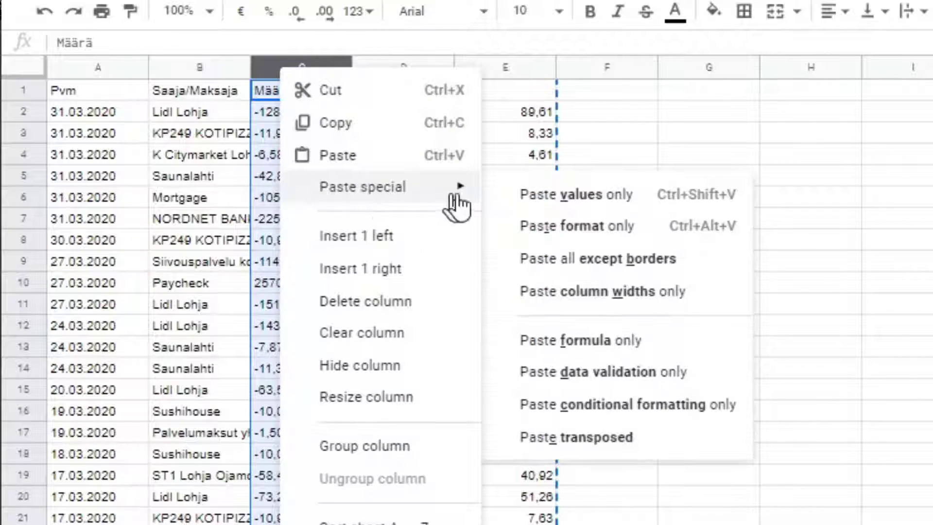
{"action": "left_click", "coordinate": [549, 190]}
- Clear the helper amounts from column E and format the amounts in column C with two decimals
{"action": "left_click", "coordinate": [511, 70]}
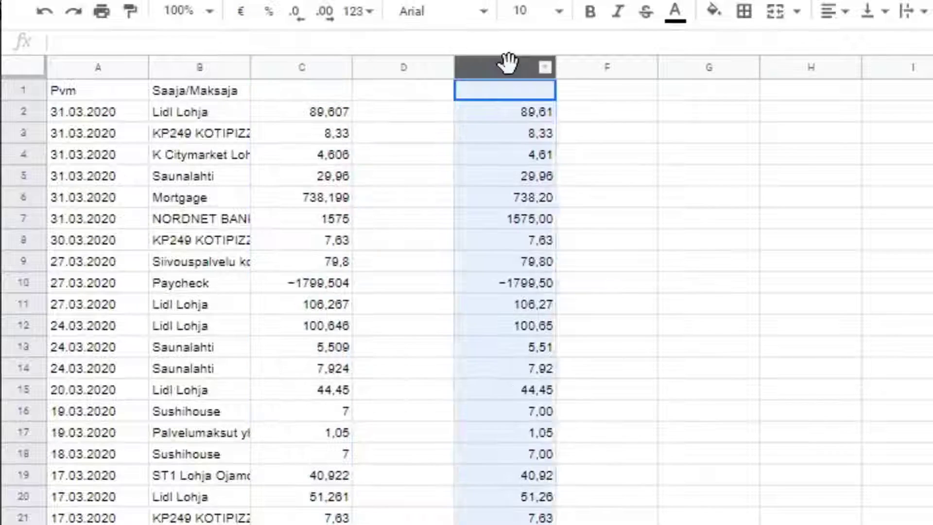
{"action": "key", "text": "Delete"}
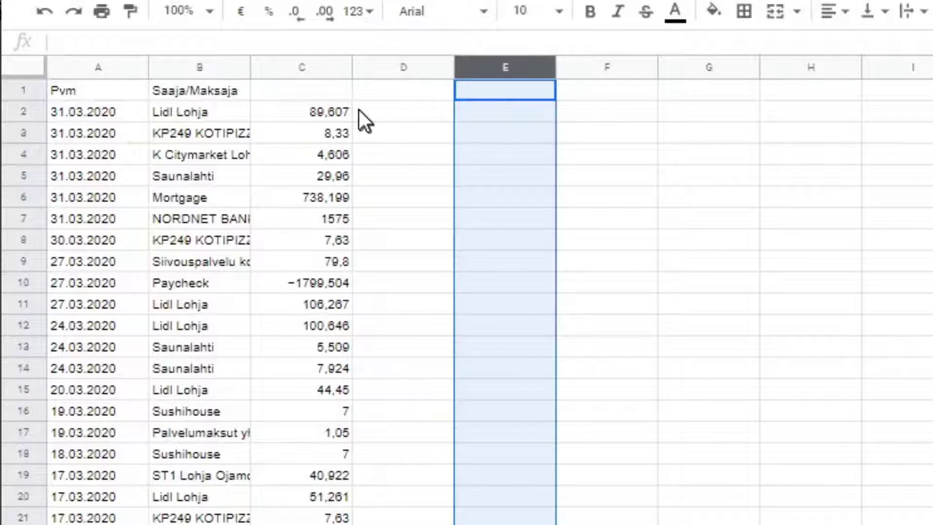
{"action": "left_click", "coordinate": [302, 67]}
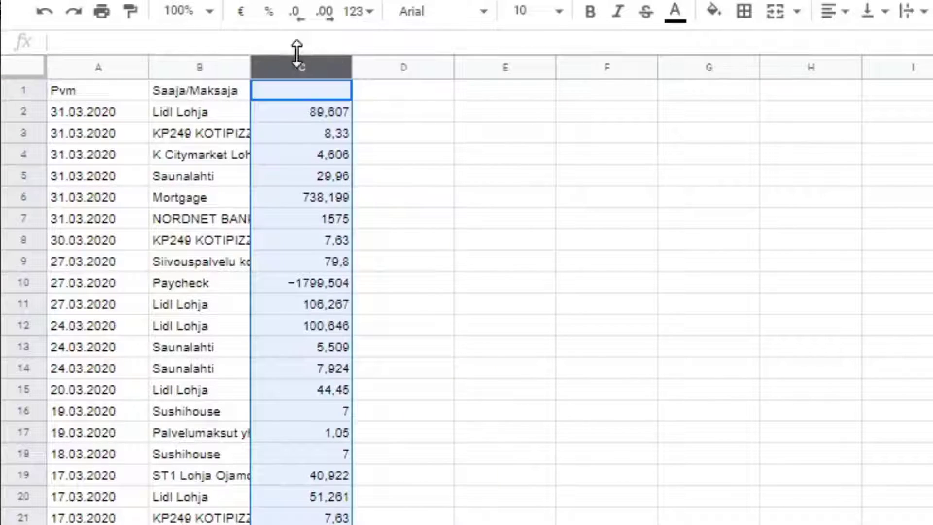
{"action": "left_click", "coordinate": [296, 11]}
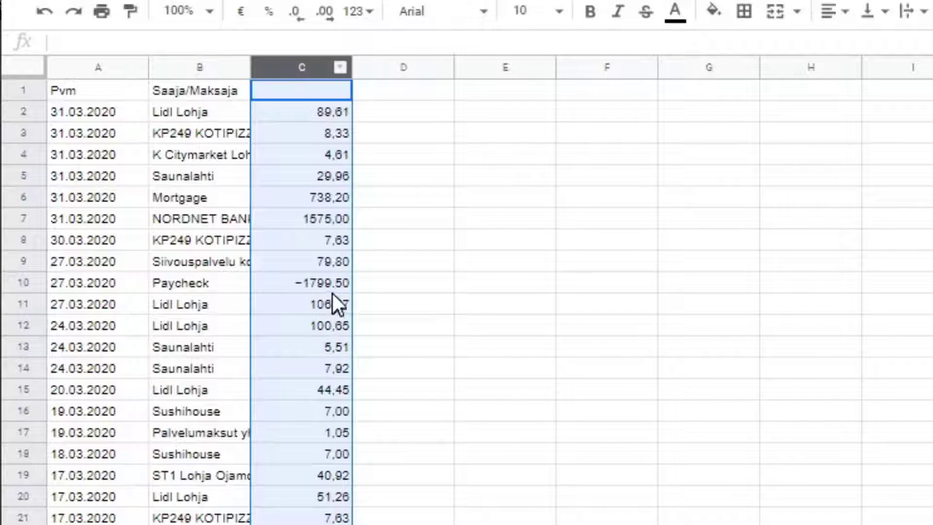
- Remove the minus sign from the 27.03.2020 Paycheck amount in C10
{"action": "left_click", "coordinate": [314, 281]}
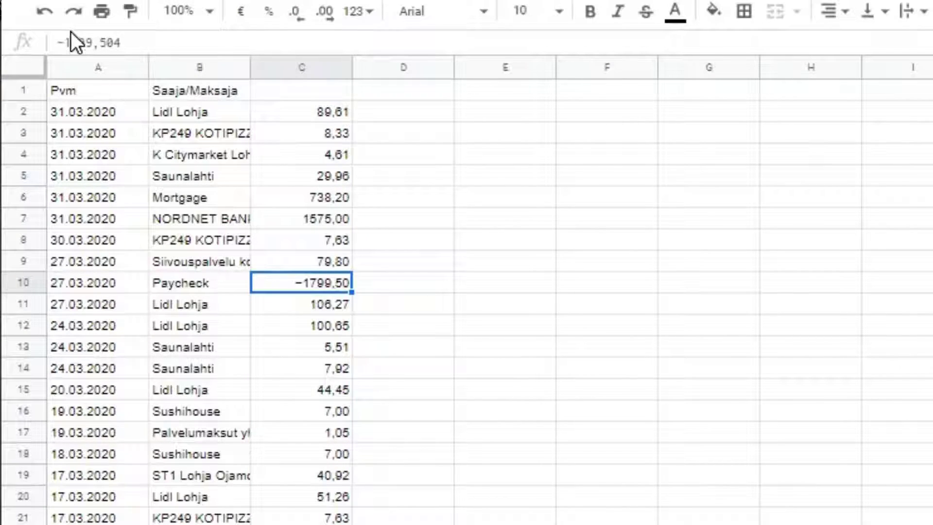
{"action": "left_click", "coordinate": [63, 43]}
{"action": "key", "text": "BackSpace"}
{"action": "key", "text": "Return"}
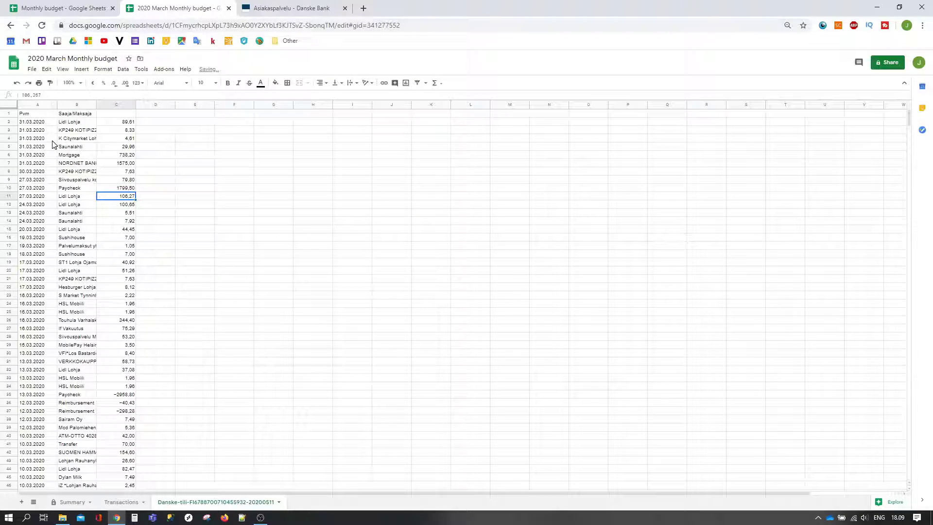
- Make the Paycheck amount in C35 and the two Reimbursement amounts in C36 and C37 positive by removing their minus signs
{"action": "left_click", "coordinate": [124, 394]}
{"action": "left_click", "coordinate": [26, 95]}
{"action": "key", "text": "BackSpace"}
{"action": "key", "text": "Return"}
{"action": "left_click", "coordinate": [26, 95]}
{"action": "key", "text": "BackSpace"}
{"action": "key", "text": "Return"}
{"action": "left_click", "coordinate": [25, 94]}
{"action": "key", "text": "BackSpace"}
{"action": "key", "text": "Return"}
- Remove the minus sign from the Gigantti Espoo amount in C63 and replace its description with Reimbursement
{"action": "scroll", "coordinate": [87, 344], "scroll_direction": "down", "scroll_amount": 10}
{"action": "left_click", "coordinate": [110, 378]}
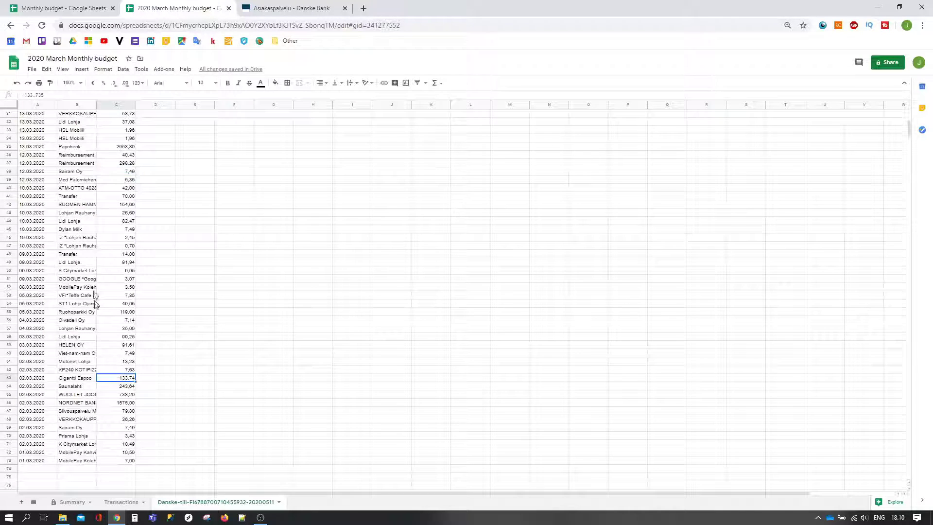
{"action": "left_click", "coordinate": [25, 94]}
{"action": "key", "text": "BackSpace"}
{"action": "key", "text": "Return"}
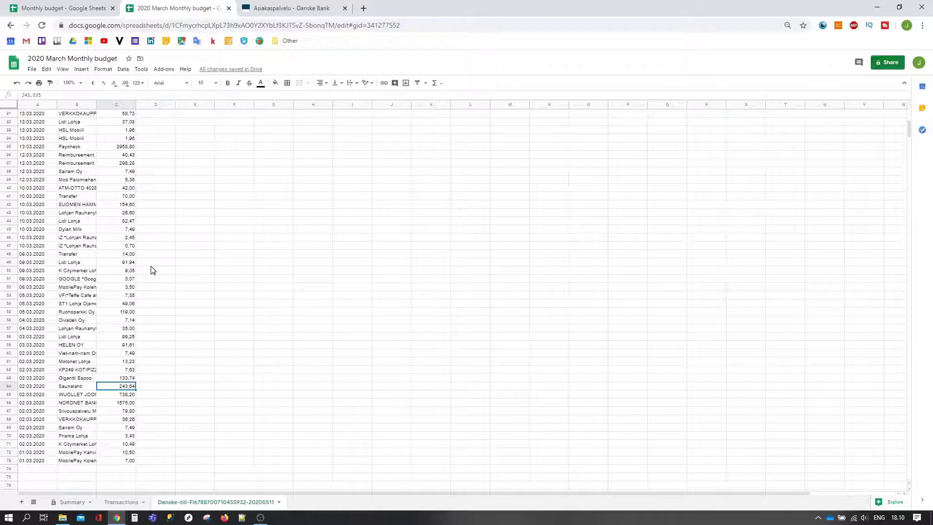
{"action": "left_click", "coordinate": [82, 378]}
{"action": "type", "text": "Reimbursement"}
{"action": "key", "text": "Return"}
{"action": "scroll", "coordinate": [83, 378], "scroll_direction": "up", "scroll_amount": 5}
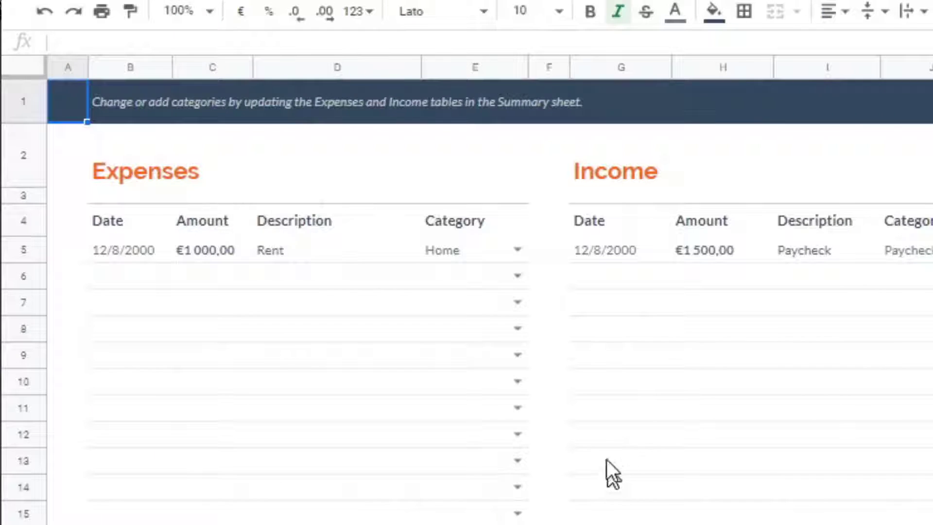
- Reorder the imported columns to match the Expenses table on the Transactions sheet: date in A, amount in B and description in C
{"action": "left_click", "coordinate": [135, 214]}
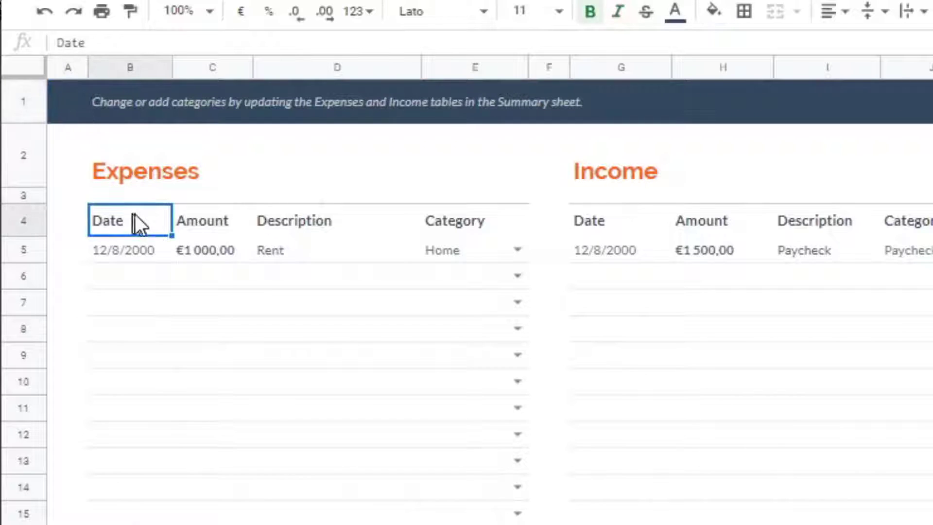
{"action": "left_click", "coordinate": [200, 221]}
{"action": "left_click", "coordinate": [294, 220]}
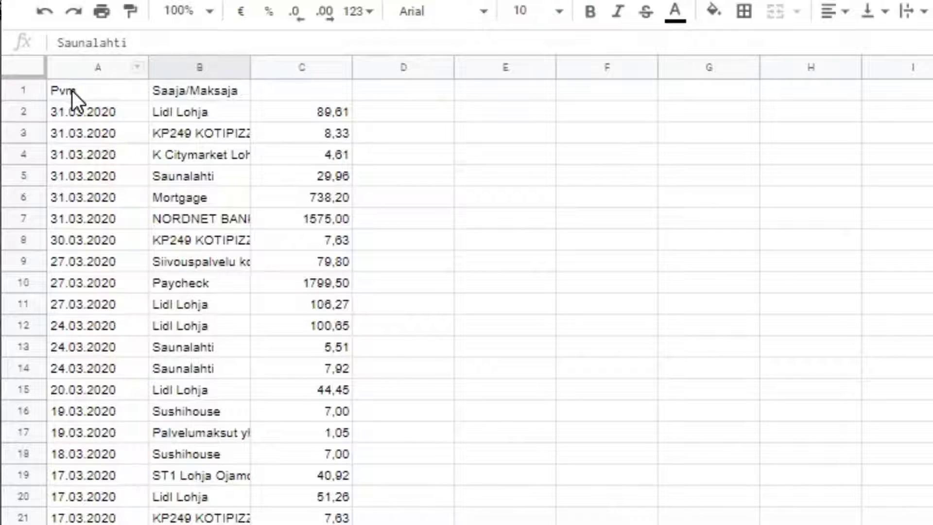
{"action": "left_click", "coordinate": [210, 65]}
{"action": "key", "text": "ctrl+x"}
{"action": "left_click", "coordinate": [395, 68]}
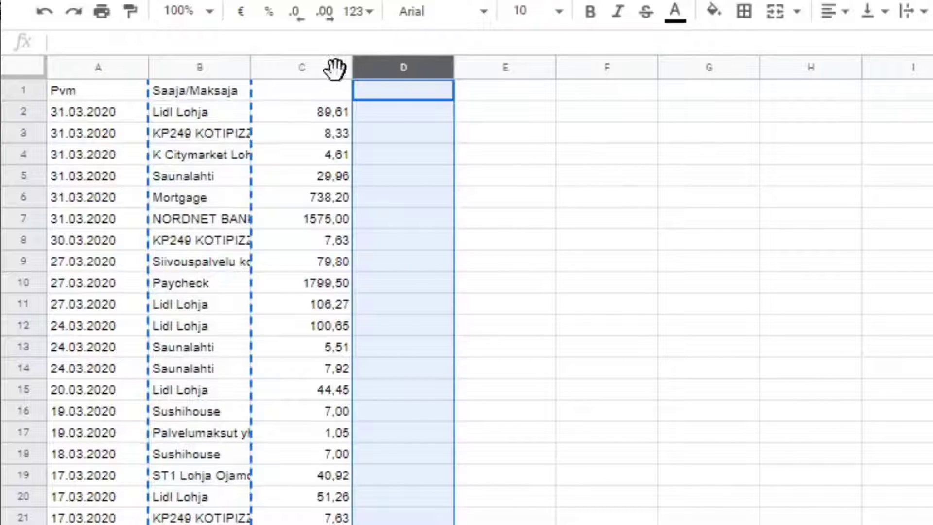
{"action": "key", "text": "ctrl+v"}
{"action": "left_click_drag", "start_coordinate": [308, 67], "coordinate": [165, 73]}
- Copy the imported transactions in A2:C73 into the Expenses table of the Transactions sheet, starting at B5
{"action": "left_click_drag", "start_coordinate": [36, 121], "coordinate": [119, 286]}
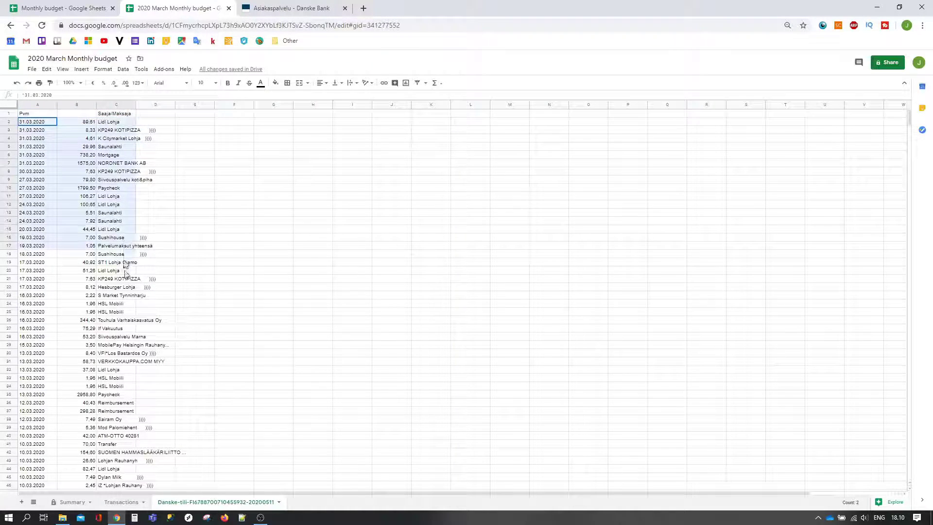
{"action": "left_click_drag", "start_coordinate": [160, 426], "coordinate": [120, 433]}
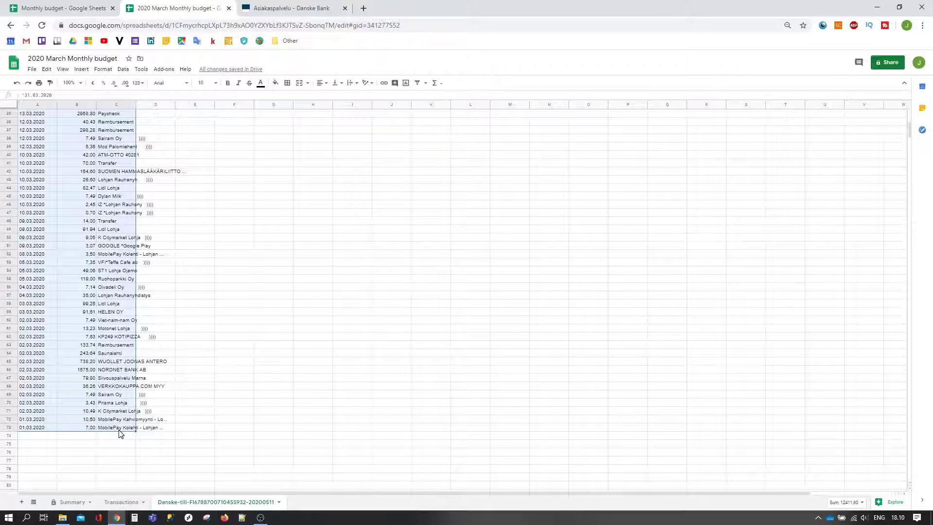
{"action": "left_click", "coordinate": [110, 502]}
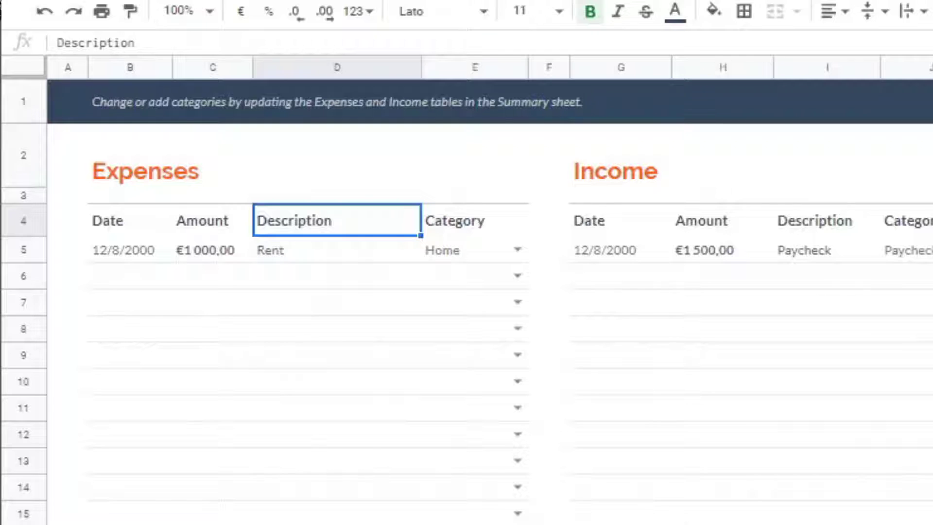
{"action": "left_click", "coordinate": [120, 252]}
{"action": "key", "text": "ctrl+v"}
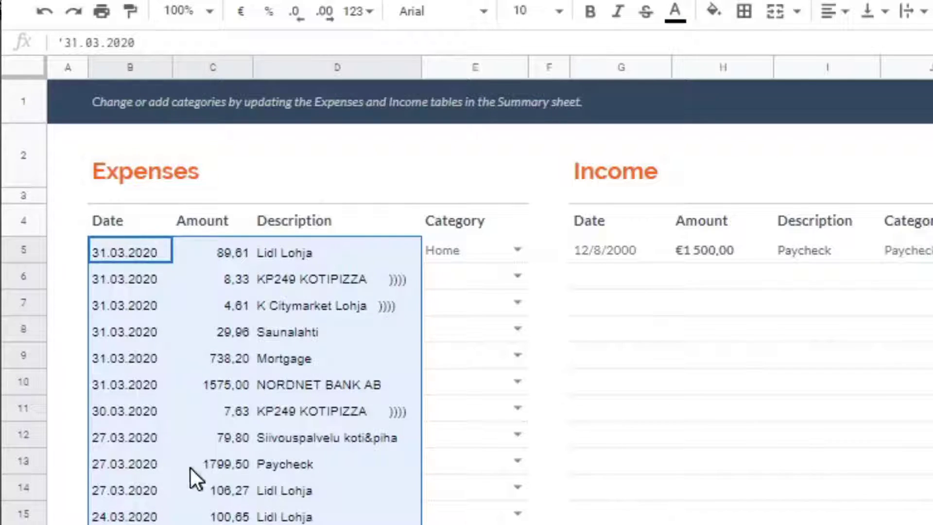
- Move the 27.03.2020 Paycheck entry from the Expenses table to the first row of the Income table, over the sample entry
{"action": "left_click_drag", "start_coordinate": [140, 465], "coordinate": [361, 473]}
{"action": "key", "text": "ctrl+x"}
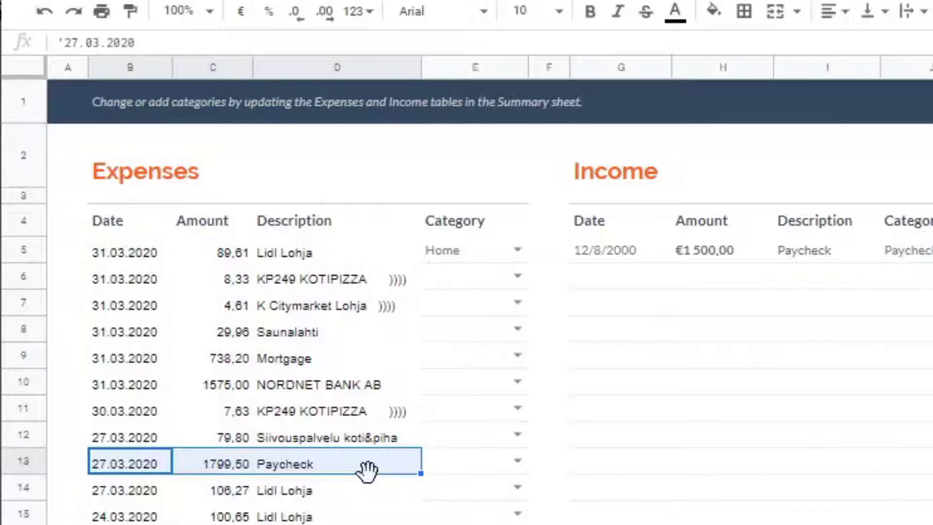
{"action": "left_click", "coordinate": [622, 255]}
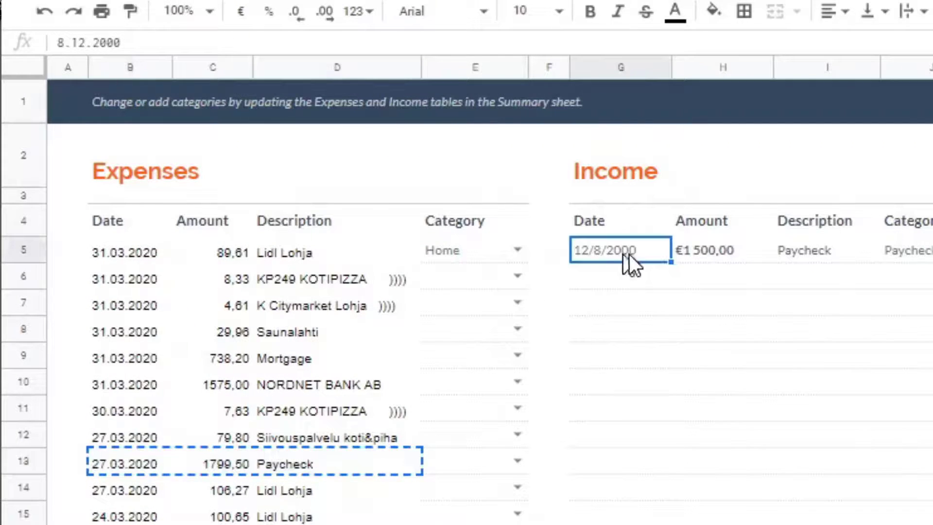
{"action": "key", "text": "ctrl+v"}
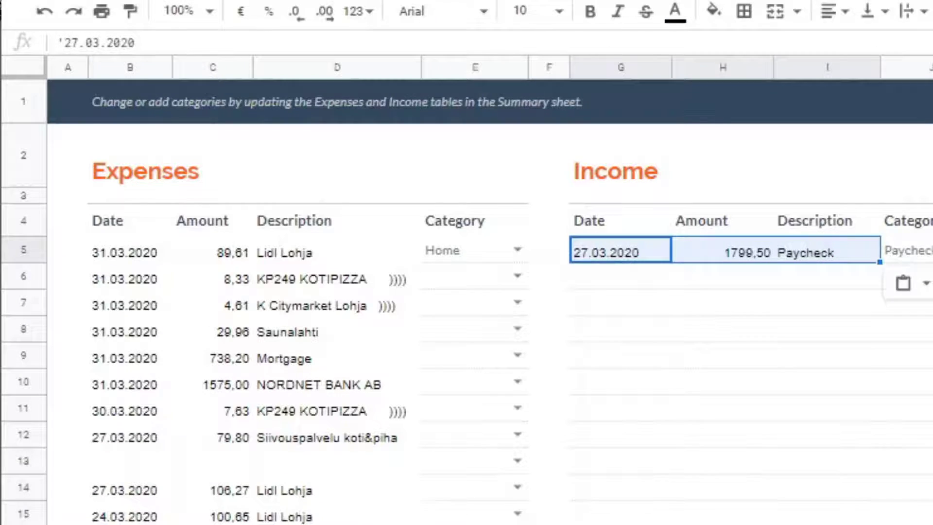
- Move the 13.03.2020 Paycheck entry from the Expenses table to row 6 of the Income table
{"action": "scroll", "coordinate": [127, 300], "scroll_direction": "down", "scroll_amount": 2}
{"action": "left_click_drag", "start_coordinate": [49, 421], "coordinate": [109, 424]}
{"action": "key", "text": "ctrl+x"}
{"action": "scroll", "coordinate": [127, 425], "scroll_direction": "up", "scroll_amount": 2}
{"action": "left_click", "coordinate": [622, 276]}
{"action": "key", "text": "ctrl+v"}
- Move the two 12.03.2020 Reimbursement entries from the Expenses table to rows 7 and 8 of the Income table
{"action": "scroll", "coordinate": [172, 333], "scroll_direction": "down", "scroll_amount": 5}
{"action": "scroll", "coordinate": [170, 330], "scroll_direction": "down", "scroll_amount": 1}
{"action": "left_click_drag", "start_coordinate": [47, 247], "coordinate": [113, 258]}
{"action": "key", "text": "ctrl+x"}
{"action": "scroll", "coordinate": [316, 186], "scroll_direction": "up", "scroll_amount": 6}
{"action": "left_click", "coordinate": [239, 196]}
{"action": "key", "text": "ctrl+v"}
- Move the 02.03.2020 Reimbursement entry from the Expenses table to row 9 of the Income table
{"action": "scroll", "coordinate": [241, 222], "scroll_direction": "down", "scroll_amount": 9}
{"action": "left_click_drag", "start_coordinate": [54, 382], "coordinate": [111, 382]}
{"action": "key", "text": "ctrl+x"}
{"action": "scroll", "coordinate": [202, 358], "scroll_direction": "up", "scroll_amount": 10}
{"action": "left_click", "coordinate": [255, 149]}
{"action": "key", "text": "ctrl+v"}
- Delete the rows left empty in the Expenses table by the moved income entries: 66, 38 to 40, and 13
{"action": "scroll", "coordinate": [257, 243], "scroll_direction": "down", "scroll_amount": 10}
{"action": "right_click", "coordinate": [9, 359]}
{"action": "left_click", "coordinate": [39, 206]}
{"action": "scroll", "coordinate": [40, 206], "scroll_direction": "up", "scroll_amount": 4}
{"action": "left_click_drag", "start_coordinate": [9, 258], "coordinate": [8, 278]}
{"action": "right_click", "coordinate": [9, 278]}
{"action": "left_click", "coordinate": [46, 358]}
{"action": "scroll", "coordinate": [43, 340], "scroll_direction": "up", "scroll_amount": 4}
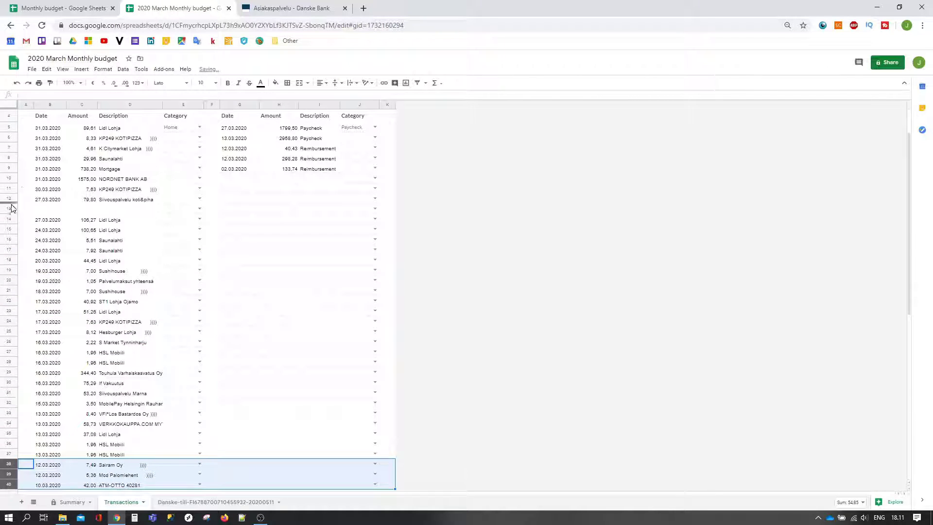
{"action": "right_click", "coordinate": [9, 209]}
{"action": "left_click", "coordinate": [30, 290]}
{"action": "scroll", "coordinate": [328, 196], "scroll_direction": "up", "scroll_amount": 2}
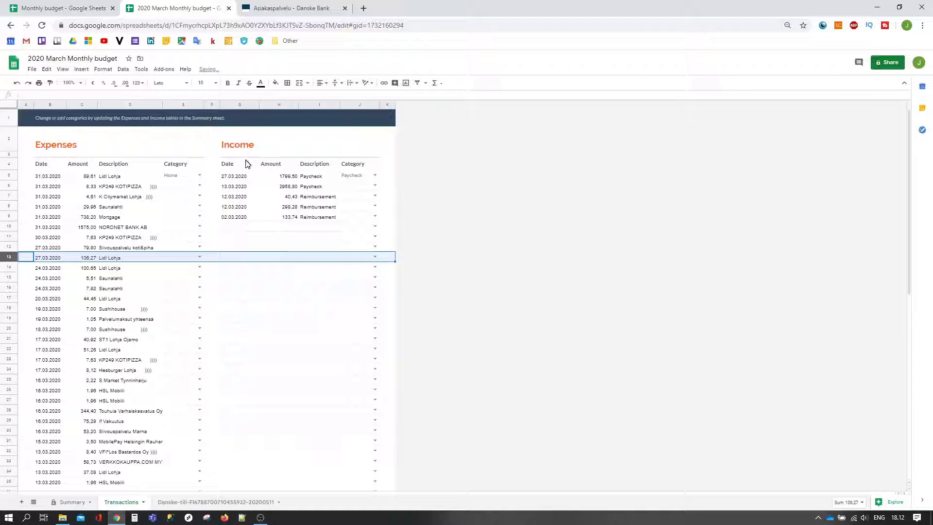
- Categorize both Paycheck entries in the Income table as Paycheck
{"action": "left_click", "coordinate": [363, 176]}
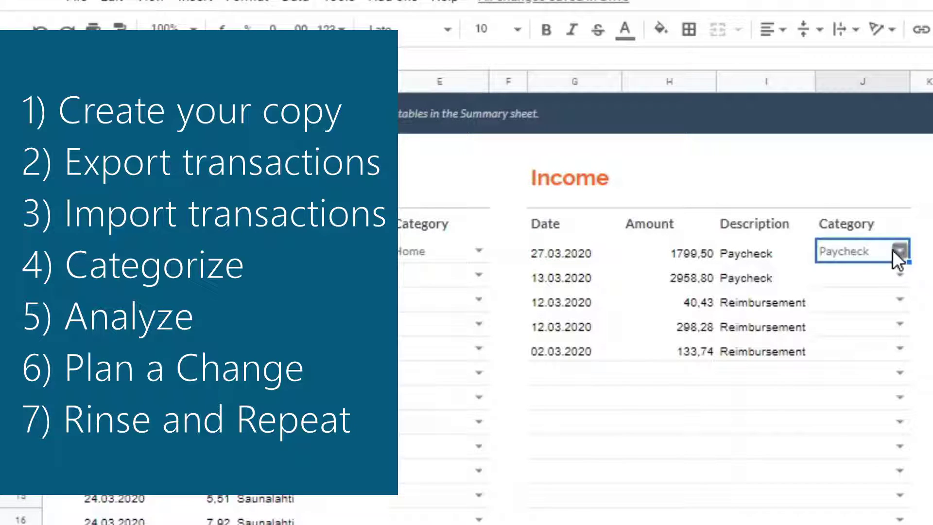
{"action": "left_click", "coordinate": [898, 252]}
{"action": "left_click", "coordinate": [886, 271]}
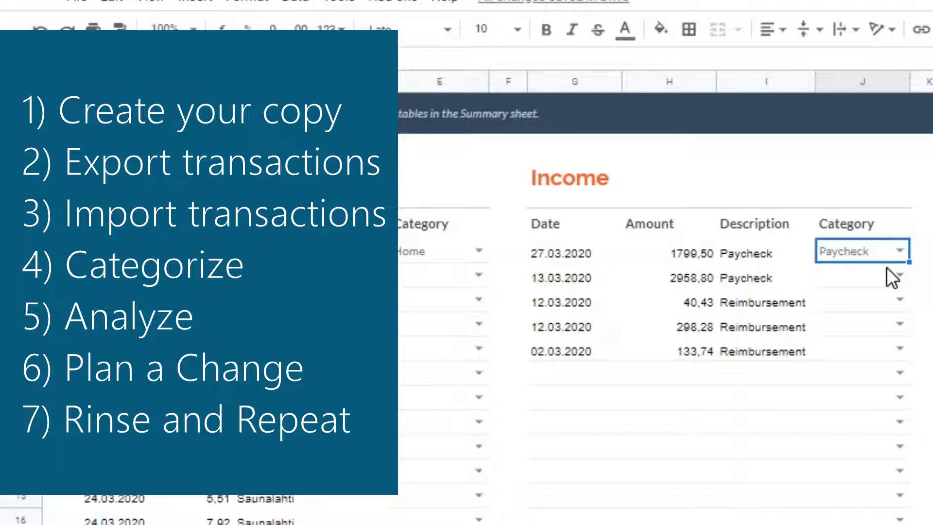
{"action": "left_click", "coordinate": [899, 275]}
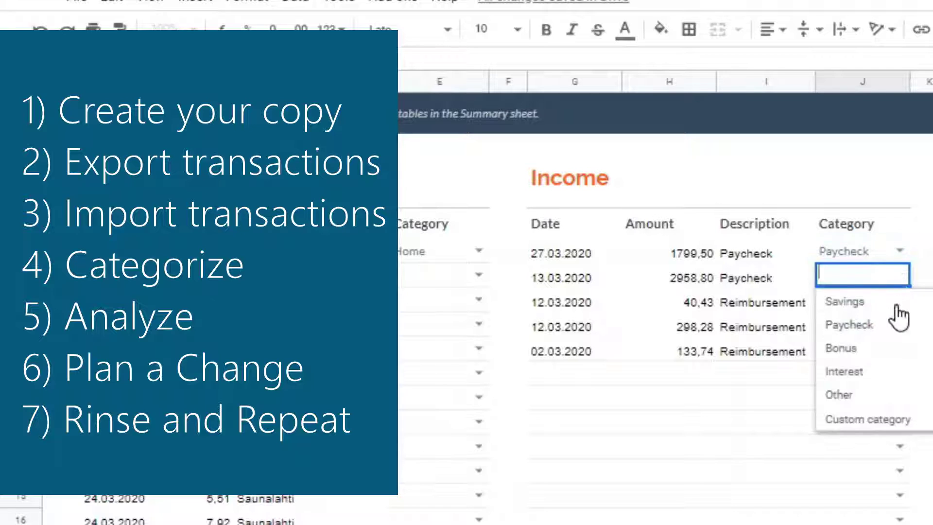
{"action": "left_click", "coordinate": [881, 325]}
- Set the category of the three Reimbursement entries in the Income table to Other
{"action": "left_click", "coordinate": [900, 300]}
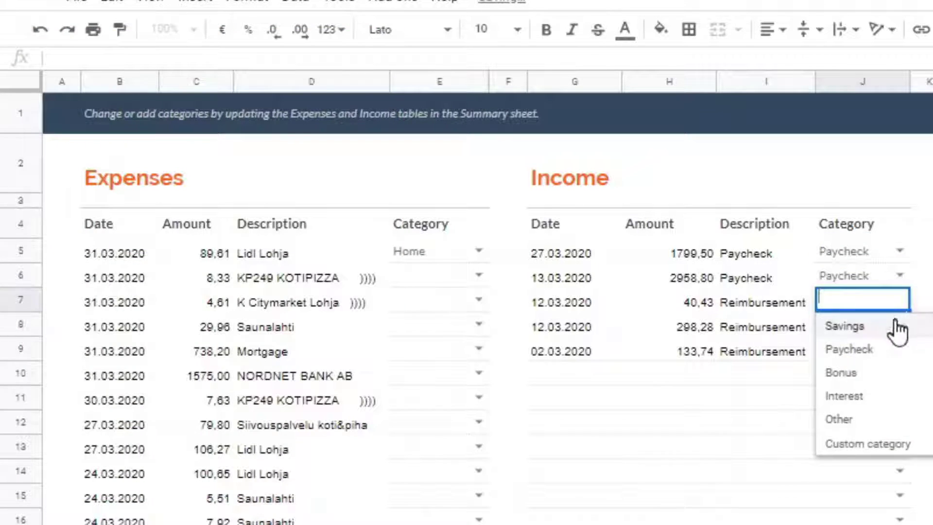
{"action": "left_click", "coordinate": [870, 420]}
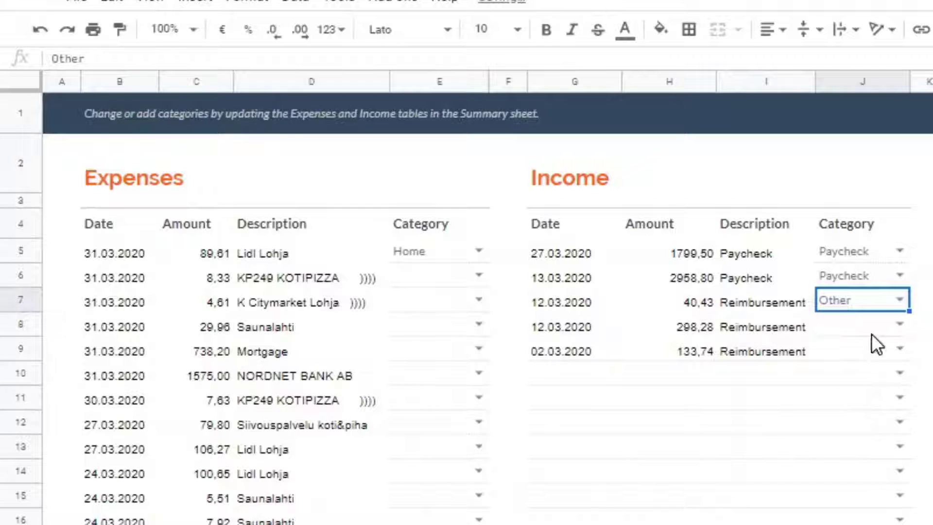
{"action": "left_click", "coordinate": [897, 324]}
{"action": "left_click", "coordinate": [865, 443]}
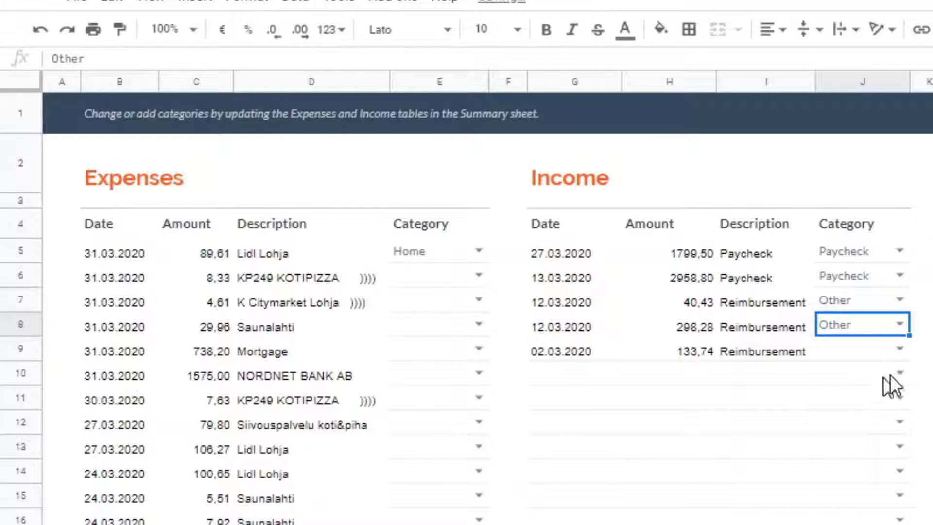
{"action": "left_click", "coordinate": [900, 349]}
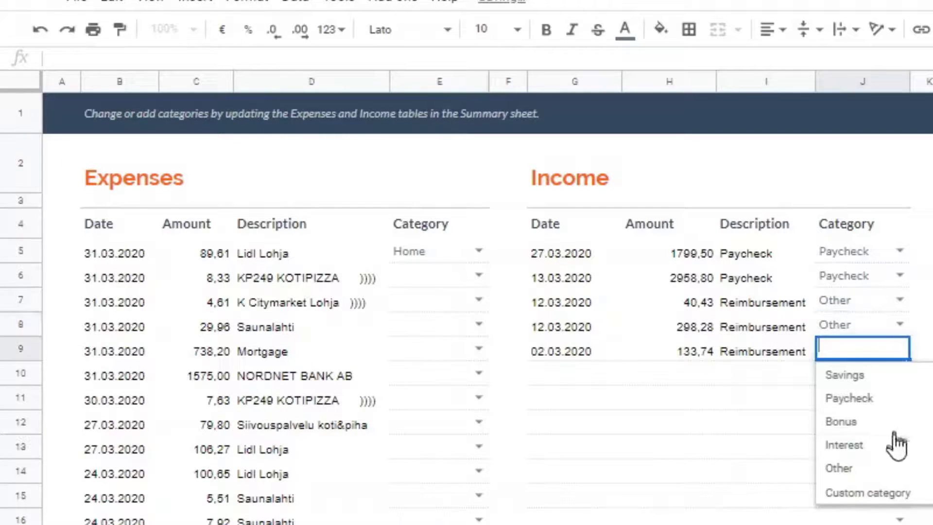
{"action": "left_click", "coordinate": [885, 474]}
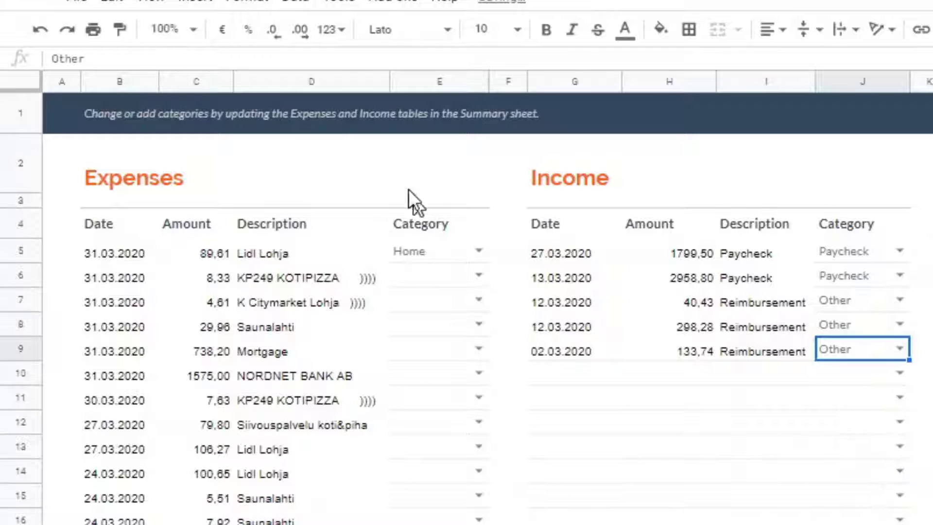
- Categorize the first three expenses, in rows 5 to 7, as Food and the Saunalahti expense in row 8 as Utilities
{"action": "left_click", "coordinate": [478, 250]}
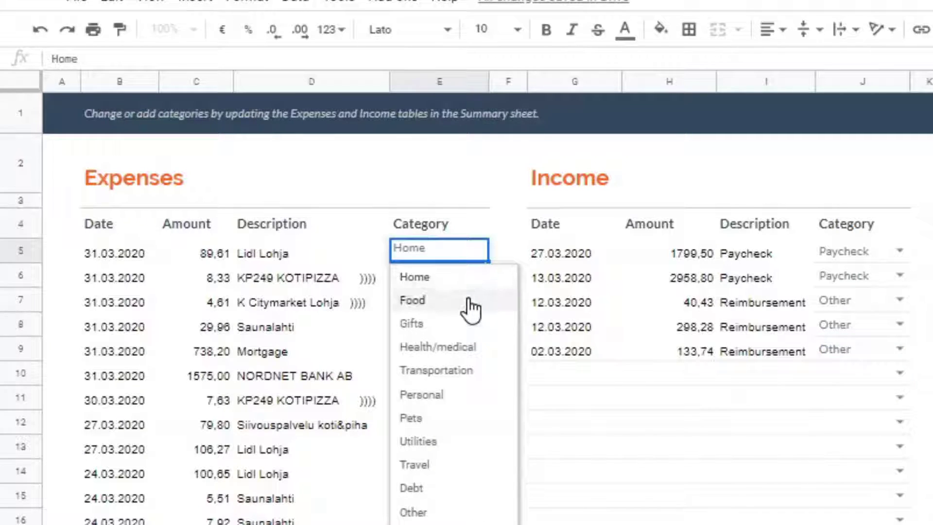
{"action": "left_click", "coordinate": [468, 306]}
{"action": "left_click", "coordinate": [478, 274]}
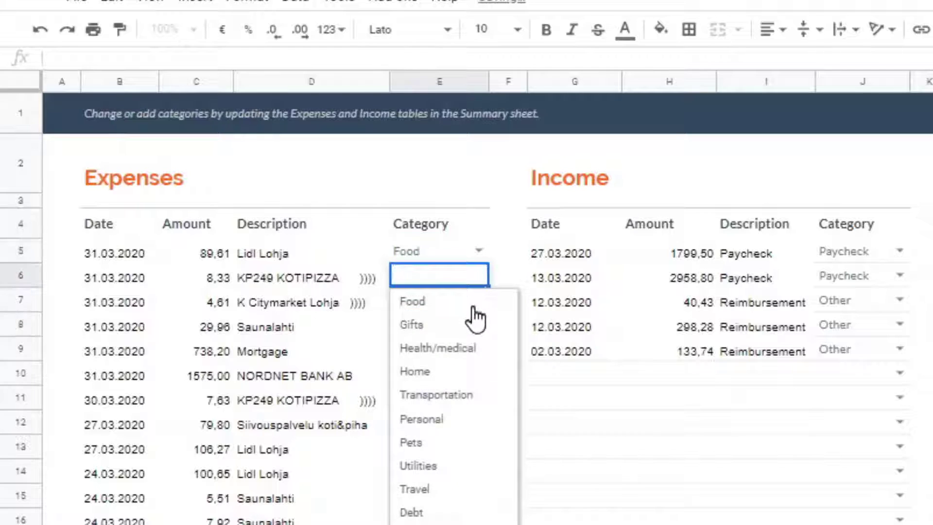
{"action": "left_click", "coordinate": [458, 302]}
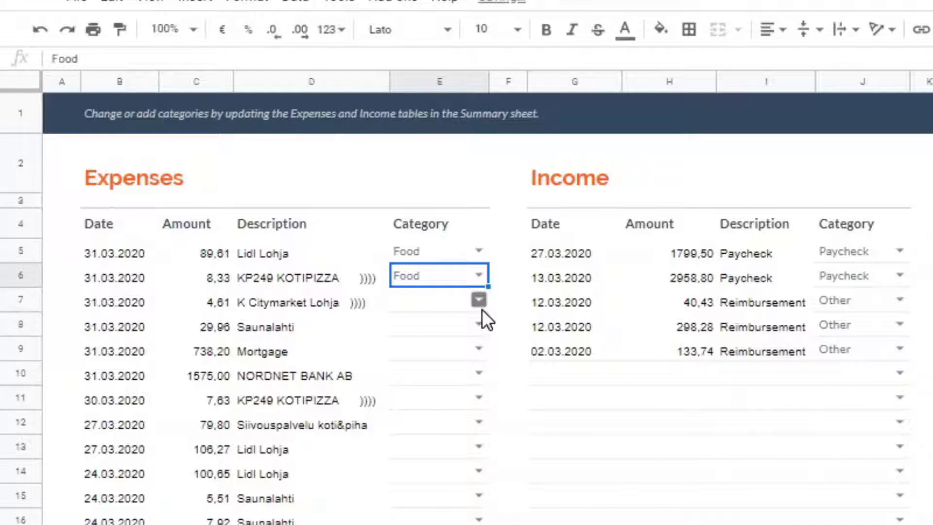
{"action": "left_click", "coordinate": [478, 300]}
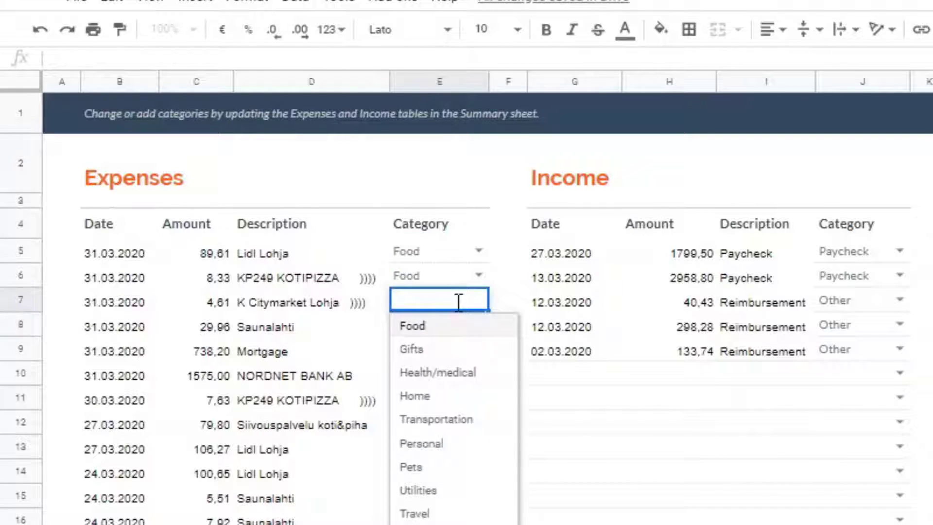
{"action": "left_click", "coordinate": [448, 327]}
{"action": "left_click", "coordinate": [480, 324]}
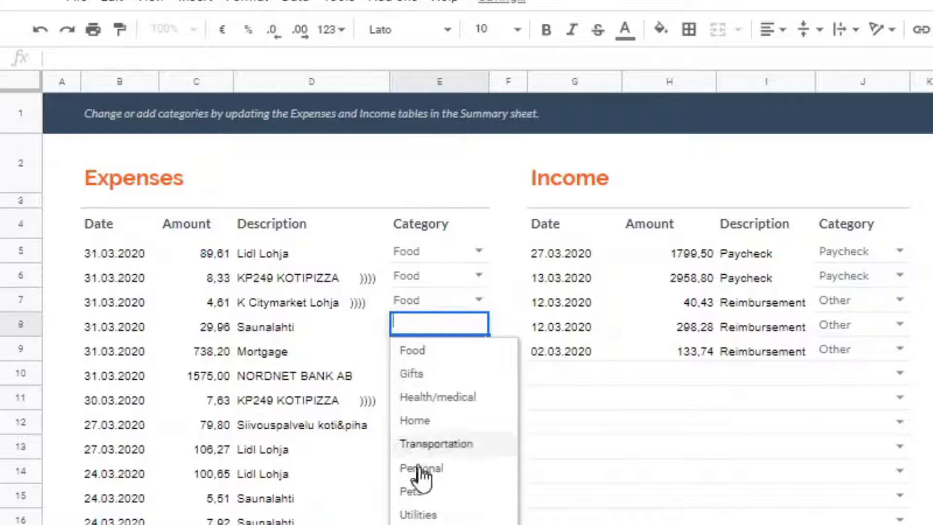
{"action": "left_click", "coordinate": [427, 514]}
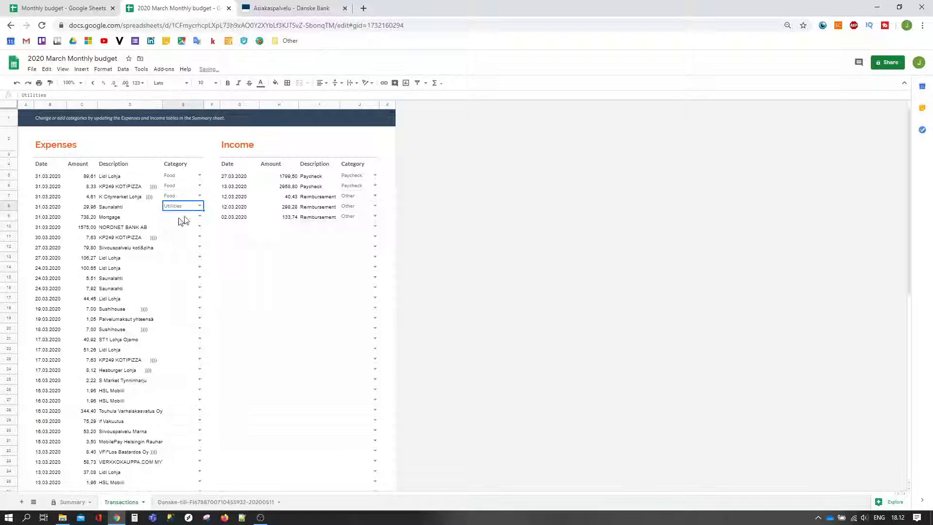
- Rename the Pets expense category on the Summary sheet as Childcare
{"action": "left_click", "coordinate": [66, 502]}
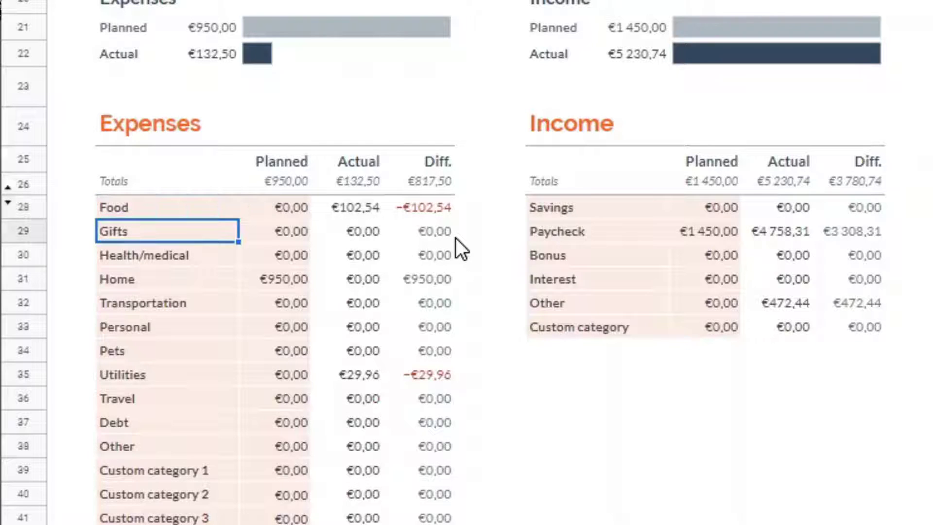
{"action": "key", "text": "Down"}
{"action": "key", "text": "Down"}
{"action": "key", "text": "Down"}
{"action": "key", "text": "Down"}
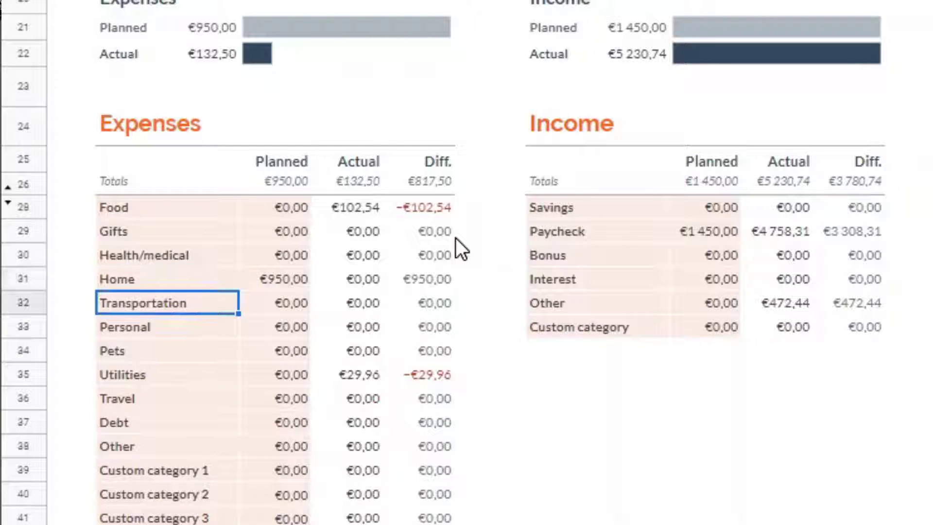
{"action": "key", "text": "Down"}
{"action": "type", "text": "Childcare"}
{"action": "key", "text": "Return"}
- Rename the Debt expense category on the Summary sheet as Banking
{"action": "key", "text": "Return"}
{"action": "key", "text": "Return"}
{"action": "key", "text": "Down"}
{"action": "type", "text": "Banking"}
{"action": "key", "text": "Return"}
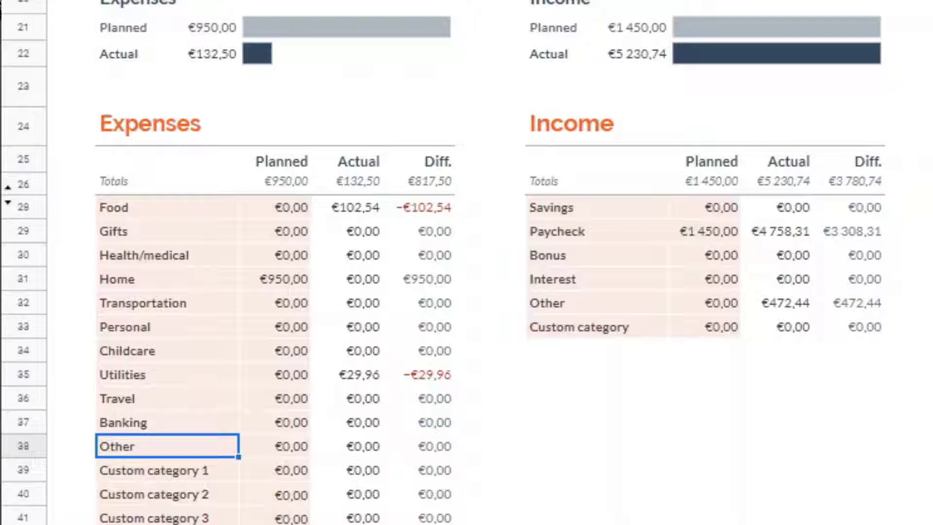
- Rename Custom category 1 as Insurance and Custom category 2 as Monthly investment in the Expenses table
{"action": "left_click", "coordinate": [131, 469]}
{"action": "type", "text": "Insurance"}
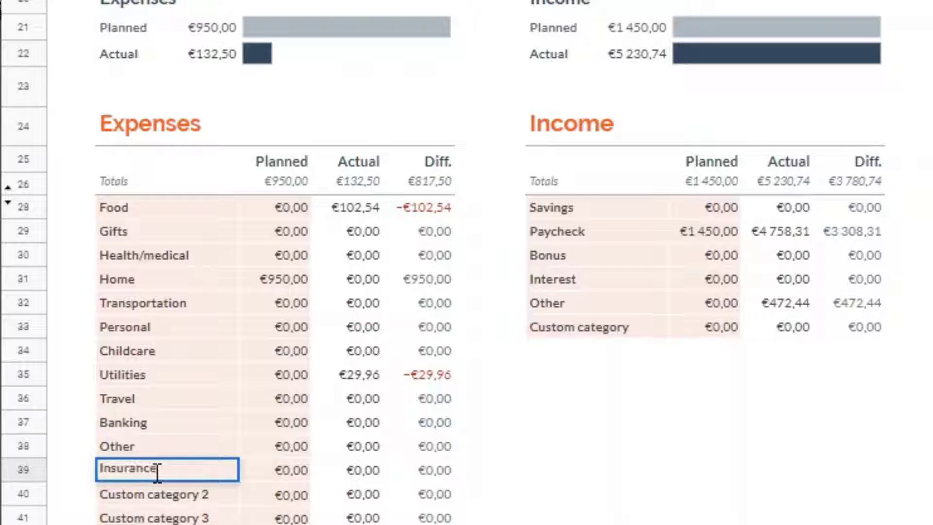
{"action": "key", "text": "Return"}
{"action": "type", "text": "Monthly"}
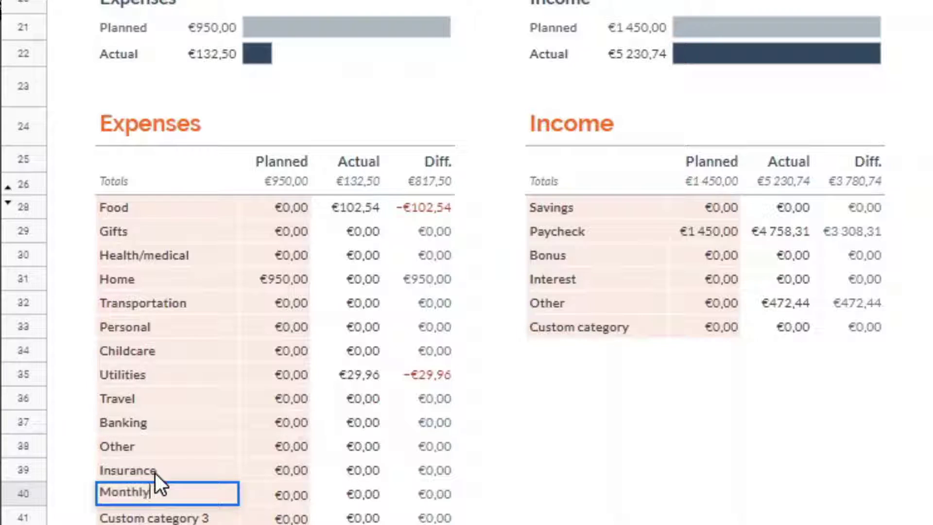
{"action": "type", "text": " investment"}
{"action": "key", "text": "Return"}
- On the Transactions sheet, categorize the expenses in rows 9 and 12 as Home, row 10 as Monthly investment and row 11 as Food
{"action": "left_click", "coordinate": [121, 501]}
{"action": "left_click", "coordinate": [198, 227]}
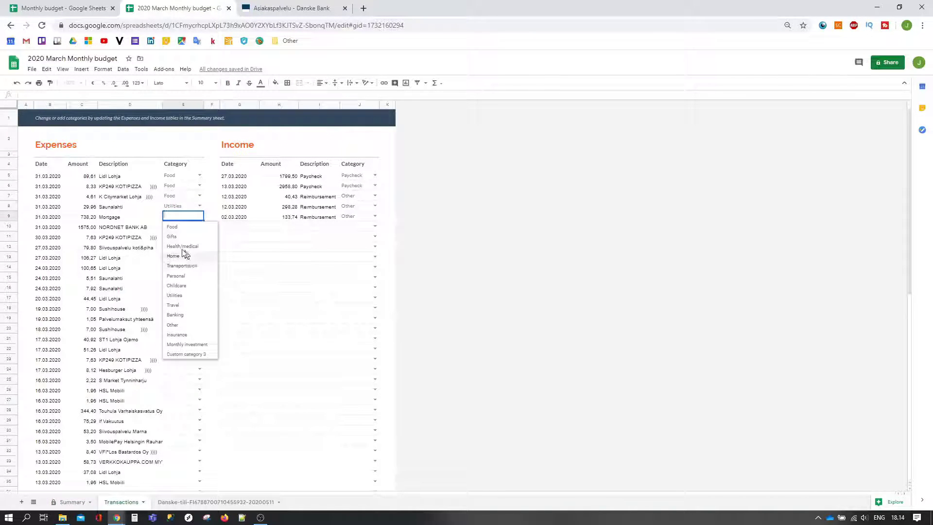
{"action": "left_click", "coordinate": [187, 355]}
{"action": "left_click", "coordinate": [200, 236]}
{"action": "left_click", "coordinate": [187, 247]}
{"action": "left_click", "coordinate": [199, 247]}
{"action": "left_click", "coordinate": [186, 286]}
- Categorize the Lidl expenses in rows 13 and 14 as Food and the Saunalahti expenses in rows 15 and 16 as Utilities
{"action": "left_click", "coordinate": [199, 257]}
{"action": "left_click", "coordinate": [189, 267]}
{"action": "left_click", "coordinate": [199, 267]}
{"action": "left_click", "coordinate": [199, 277]}
{"action": "left_click", "coordinate": [186, 357]}
{"action": "left_click", "coordinate": [199, 287]}
{"action": "left_click", "coordinate": [186, 366]}
- Categorize the expenses in rows 17, 18 and 20 as Food, row 19 as Banking and the ST1 expense in row 21 as Transportation
{"action": "left_click", "coordinate": [199, 298]}
{"action": "left_click", "coordinate": [183, 309]}
{"action": "left_click", "coordinate": [200, 308]}
{"action": "left_click", "coordinate": [182, 319]}
{"action": "left_click", "coordinate": [199, 329]}
{"action": "left_click", "coordinate": [184, 339]}
{"action": "left_click", "coordinate": [199, 338]}
{"action": "left_click", "coordinate": [185, 388]}
- Categorize the expenses in rows 22 to 25 as Food and the HSL Mobiili expenses in rows 26 and 27 as Transportation
{"action": "left_click", "coordinate": [199, 349]}
{"action": "left_click", "coordinate": [183, 360]}
{"action": "left_click", "coordinate": [199, 359]}
{"action": "left_click", "coordinate": [185, 370]}
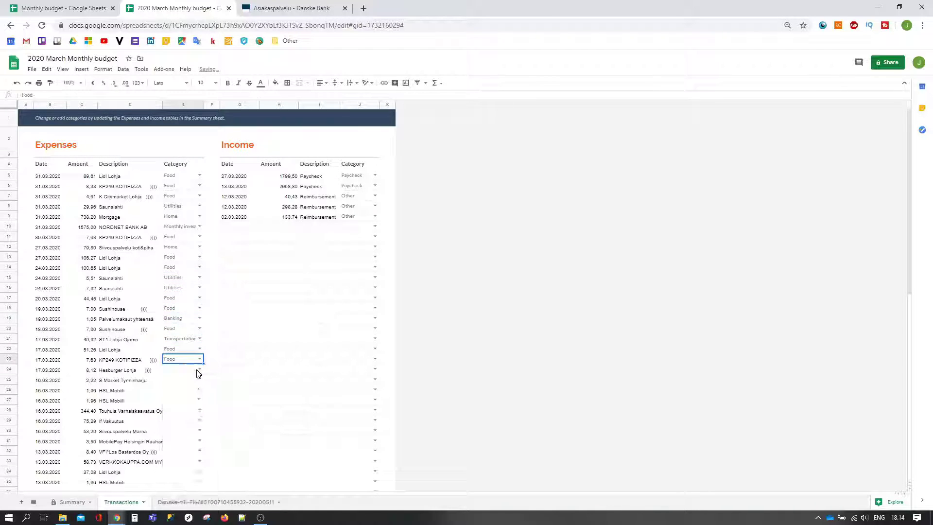
{"action": "left_click", "coordinate": [200, 391]}
{"action": "left_click", "coordinate": [182, 440]}
{"action": "left_click", "coordinate": [199, 400]}
{"action": "left_click", "coordinate": [182, 450]}
- Categorize the expense in row 28 as Childcare, row 29 as Insurance, row 30 as Home and row 31 as Gifts
{"action": "left_click", "coordinate": [199, 410]}
{"action": "left_click", "coordinate": [176, 479]}
{"action": "left_click", "coordinate": [199, 421]}
{"action": "left_click", "coordinate": [177, 500]}
{"action": "left_click", "coordinate": [173, 470]}
{"action": "scroll", "coordinate": [209, 291], "scroll_direction": "down", "scroll_amount": 5}
{"action": "left_click", "coordinate": [199, 176]}
{"action": "left_click", "coordinate": [172, 195]}
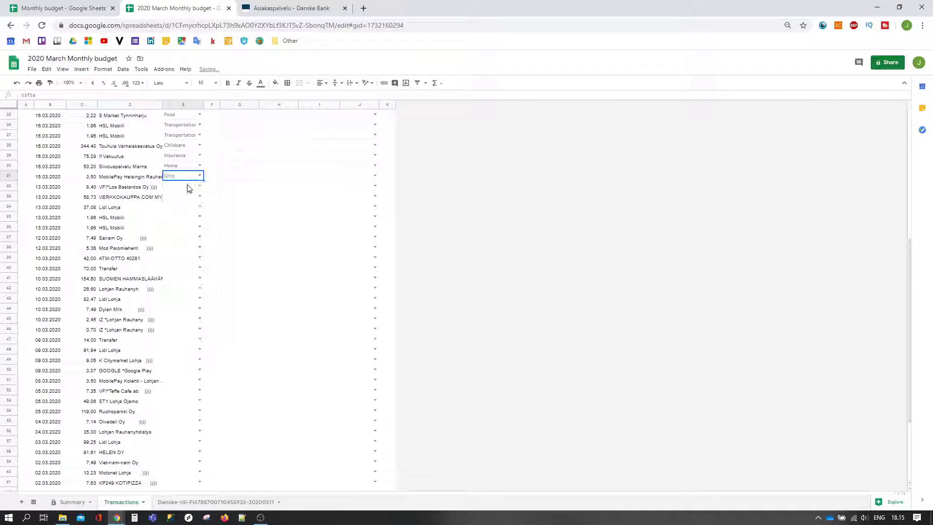
- Narrow the Description column of the Expenses table and categorize the expense in row 32 as Food
{"action": "left_click", "coordinate": [199, 186]}
{"action": "left_click_drag", "start_coordinate": [161, 105], "coordinate": [143, 104]}
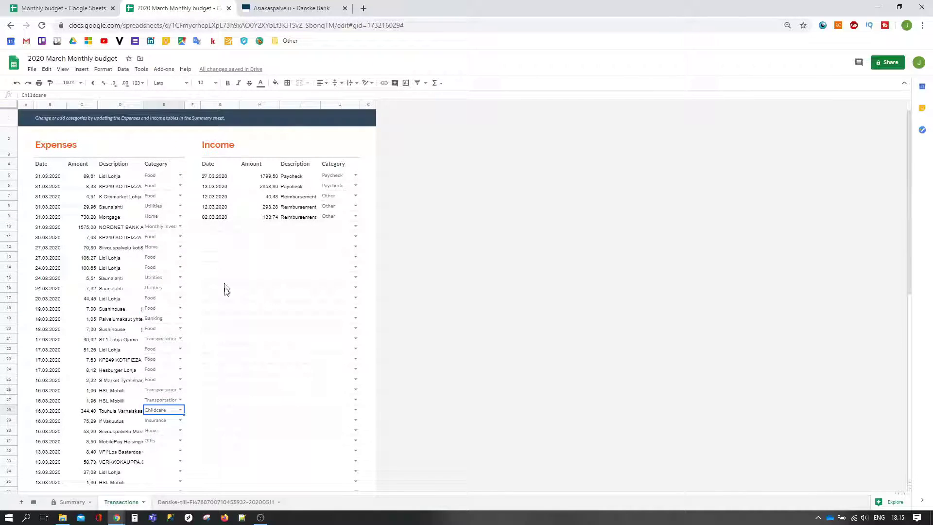
{"action": "left_click", "coordinate": [178, 350]}
- Categorize the expense in row 33 as Other, row 34 as Food and the HSL Mobiili expenses in rows 35 and 36 as Transportation
{"action": "left_click", "coordinate": [180, 350]}
{"action": "left_click", "coordinate": [157, 458]}
{"action": "left_click", "coordinate": [180, 359]}
{"action": "left_click", "coordinate": [166, 371]}
{"action": "left_click", "coordinate": [181, 369]}
{"action": "left_click", "coordinate": [168, 419]}
{"action": "left_click", "coordinate": [180, 380]}
- Categorize the expenses in rows 37 and 38 as Food and the ATM withdrawal in row 39 as Other
{"action": "left_click", "coordinate": [180, 390]}
{"action": "left_click", "coordinate": [168, 400]}
{"action": "left_click", "coordinate": [180, 400]}
{"action": "left_click", "coordinate": [170, 411]}
{"action": "left_click", "coordinate": [180, 410]}
{"action": "scroll", "coordinate": [169, 472], "scroll_direction": "down", "scroll_amount": 1}
{"action": "left_click", "coordinate": [169, 473]}
- Categorize the transfer in row 40 as Other, row 41 as Personal, row 42 as Gifts and row 43 as Food
{"action": "scroll", "coordinate": [175, 427], "scroll_direction": "down", "scroll_amount": 1}
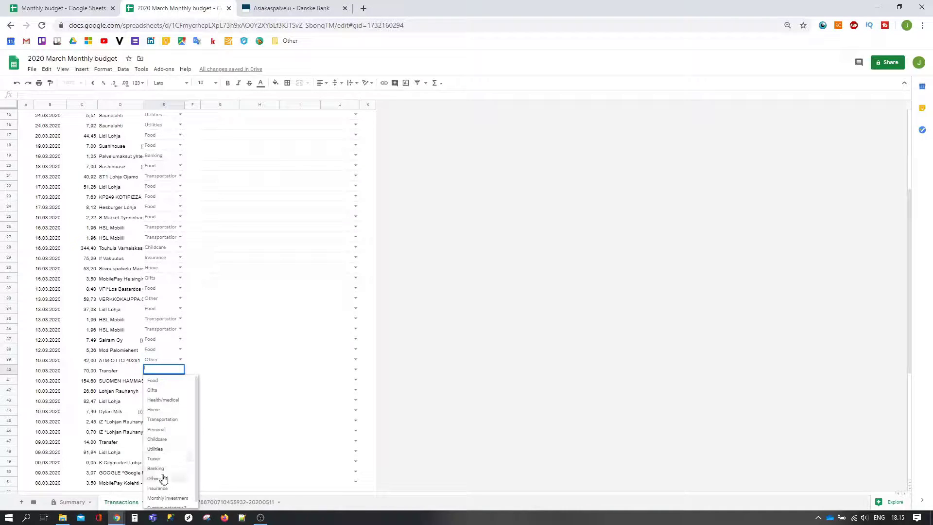
{"action": "left_click", "coordinate": [169, 439]}
{"action": "left_click", "coordinate": [181, 390]}
{"action": "left_click", "coordinate": [168, 410]}
{"action": "left_click", "coordinate": [180, 401]}
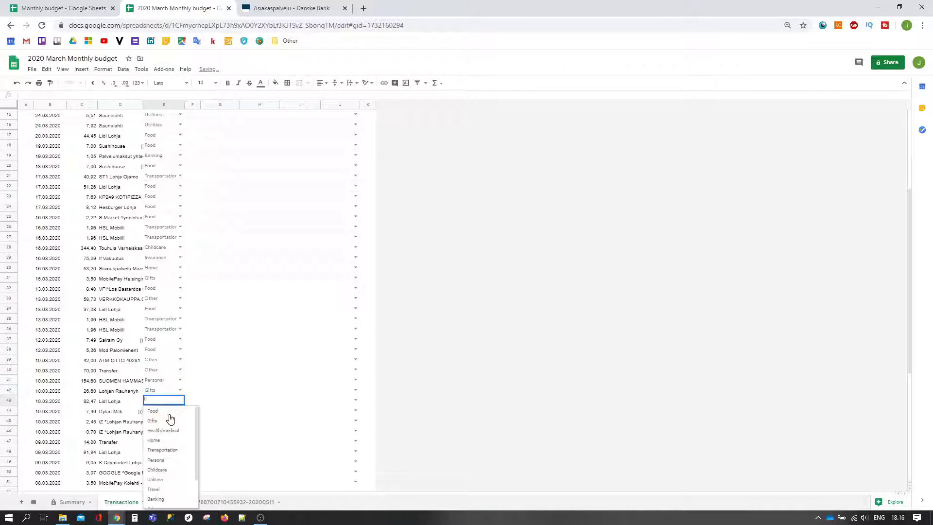
{"action": "left_click", "coordinate": [167, 411]}
- Categorize the expense in row 44 as Food, rows 45 and 46 as Gifts and the transfer in row 47 as Other
{"action": "scroll", "coordinate": [188, 355], "scroll_direction": "down", "scroll_amount": 2}
{"action": "left_click", "coordinate": [181, 339]}
{"action": "left_click", "coordinate": [168, 349]}
{"action": "left_click", "coordinate": [181, 350]}
{"action": "left_click", "coordinate": [168, 370]}
{"action": "left_click", "coordinate": [180, 359]}
{"action": "left_click", "coordinate": [170, 380]}
{"action": "left_click", "coordinate": [180, 370]}
{"action": "left_click", "coordinate": [168, 478]}
- Categorize the expenses in rows 48 and 49 as Food, the Google Play expense in row 50 as Other and row 51 as Gifts
{"action": "scroll", "coordinate": [171, 388], "scroll_direction": "down", "scroll_amount": 3}
{"action": "left_click", "coordinate": [181, 257]}
{"action": "left_click", "coordinate": [178, 268]}
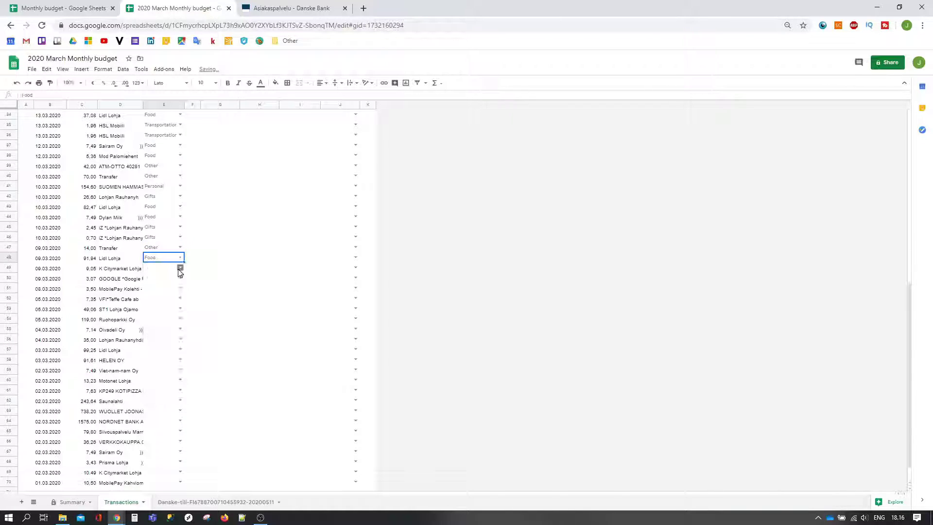
{"action": "left_click", "coordinate": [179, 268]}
{"action": "left_click", "coordinate": [178, 279]}
{"action": "left_click", "coordinate": [154, 387]}
{"action": "left_click", "coordinate": [180, 288]}
{"action": "left_click", "coordinate": [175, 309]}
- Categorize the expenses in rows 52 and 55 as Food and those in rows 53 and 54 as Transportation
{"action": "left_click", "coordinate": [180, 299]}
{"action": "left_click", "coordinate": [179, 308]}
{"action": "left_click", "coordinate": [180, 308]}
{"action": "left_click", "coordinate": [173, 358]}
{"action": "left_click", "coordinate": [180, 318]}
{"action": "left_click", "coordinate": [172, 369]}
{"action": "left_click", "coordinate": [180, 329]}
{"action": "left_click", "coordinate": [183, 340]}
- Categorize the expense in row 56 as Gifts, row 57 as Food and the HELEN OY expense in row 58 as Utilities
{"action": "left_click", "coordinate": [180, 339]}
{"action": "left_click", "coordinate": [170, 360]}
{"action": "left_click", "coordinate": [181, 350]}
{"action": "left_click", "coordinate": [175, 361]}
{"action": "left_click", "coordinate": [180, 359]}
{"action": "left_click", "coordinate": [175, 439]}
- Categorize the expenses in rows 59 and 61 as Food and the Motonet expense in row 60 as Transportation
{"action": "left_click", "coordinate": [181, 369]}
{"action": "left_click", "coordinate": [179, 381]}
{"action": "left_click", "coordinate": [180, 380]}
{"action": "left_click", "coordinate": [176, 430]}
{"action": "left_click", "coordinate": [180, 390]}
{"action": "left_click", "coordinate": [181, 400]}
- Categorize the expense in row 62 as Utilities, rows 63 and 65 as Home and the Nordnet payment in row 64 as Monthly investment
{"action": "scroll", "coordinate": [181, 396], "scroll_direction": "down", "scroll_amount": 1}
{"action": "left_click", "coordinate": [180, 370]}
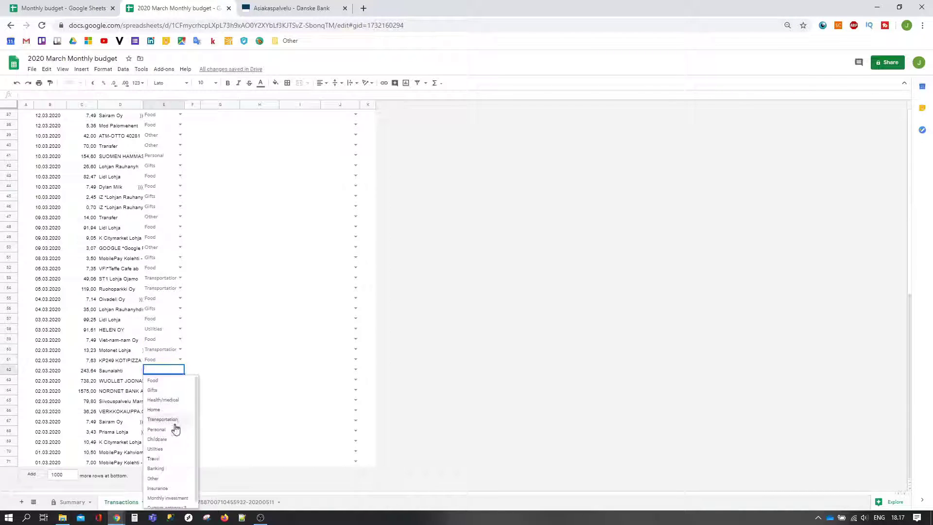
{"action": "left_click", "coordinate": [153, 419]}
{"action": "left_click", "coordinate": [180, 390]}
{"action": "scroll", "coordinate": [168, 476], "scroll_direction": "down", "scroll_amount": 2}
{"action": "left_click", "coordinate": [165, 486]}
{"action": "left_click", "coordinate": [180, 400]}
{"action": "left_click", "coordinate": [167, 439]}
- Categorize the expense in row 66 as Other and the expenses in rows 67 to 69 as Food
{"action": "left_click", "coordinate": [180, 410]}
{"action": "scroll", "coordinate": [169, 491], "scroll_direction": "down", "scroll_amount": 1}
{"action": "left_click", "coordinate": [168, 494]}
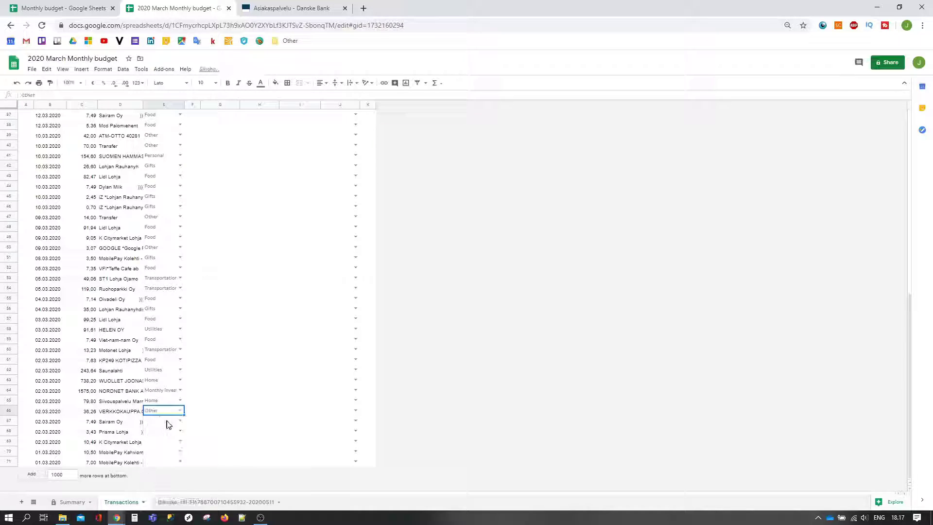
{"action": "left_click", "coordinate": [181, 420]}
{"action": "left_click", "coordinate": [175, 432]}
{"action": "left_click", "coordinate": [180, 431]}
{"action": "left_click", "coordinate": [173, 441]}
{"action": "left_click", "coordinate": [180, 441]}
{"action": "left_click", "coordinate": [167, 431]}
- Categorize the MobilePay expense in row 70 as Food and the one in row 71 as Gifts
{"action": "left_click", "coordinate": [180, 451]}
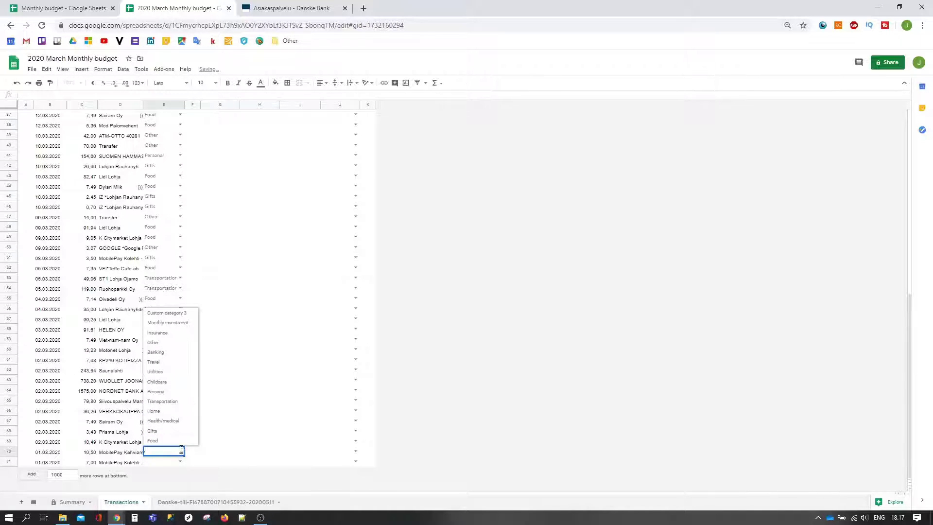
{"action": "left_click", "coordinate": [175, 431]}
{"action": "left_click", "coordinate": [180, 461]}
{"action": "left_click", "coordinate": [166, 441]}
- Examine the amount saved this month on the Summary sheet
{"action": "left_click", "coordinate": [84, 505]}
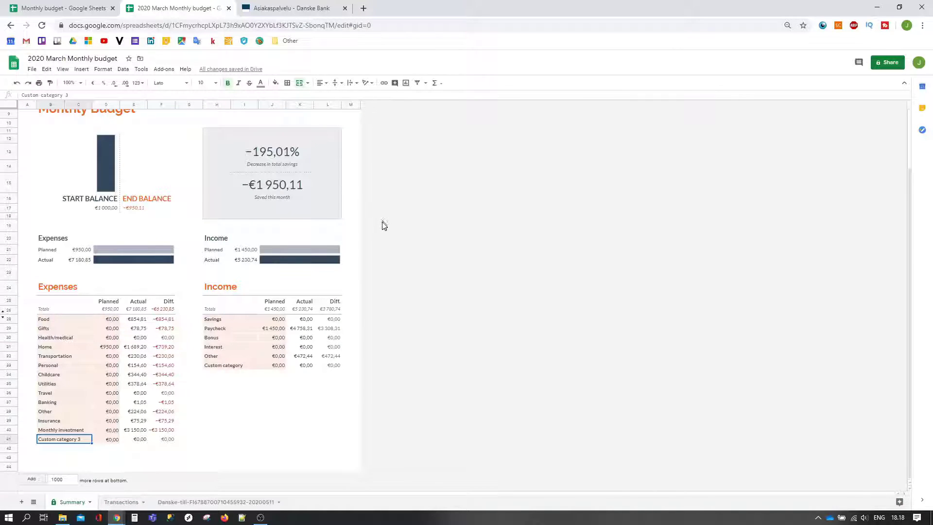
{"action": "scroll", "coordinate": [391, 221], "scroll_direction": "up", "scroll_amount": 1}
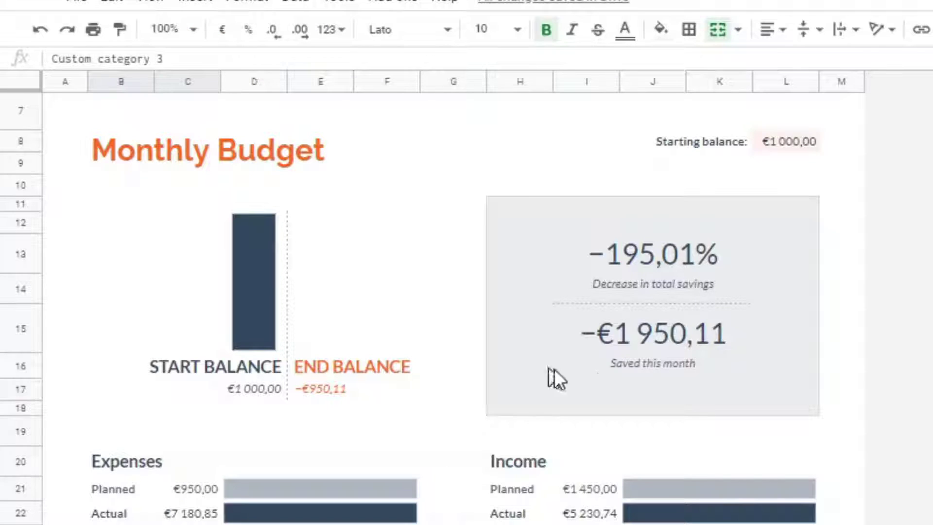
{"action": "left_click", "coordinate": [659, 337]}
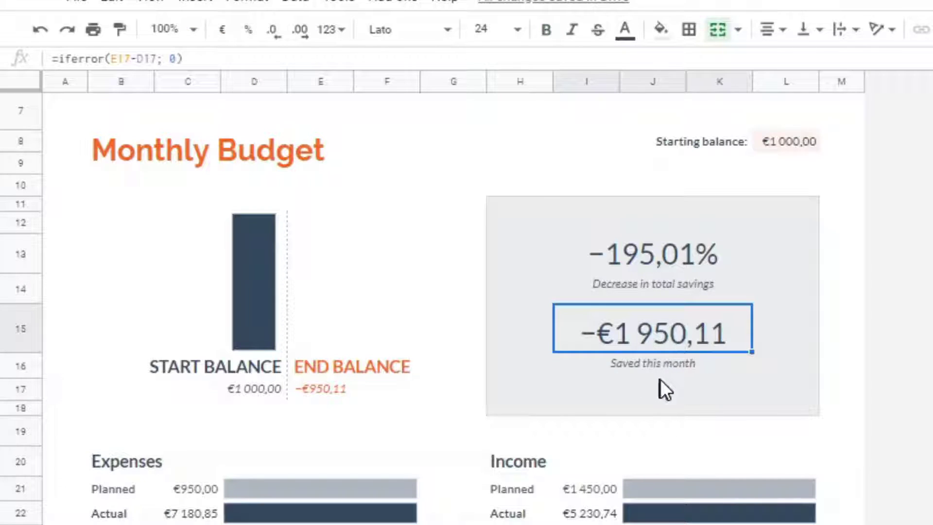
- Review the expenses on the Transactions sheet and delete rows 63 and 64, the 738,20 Home and 1575,00 Monthly investment payments
{"action": "left_click", "coordinate": [121, 502]}
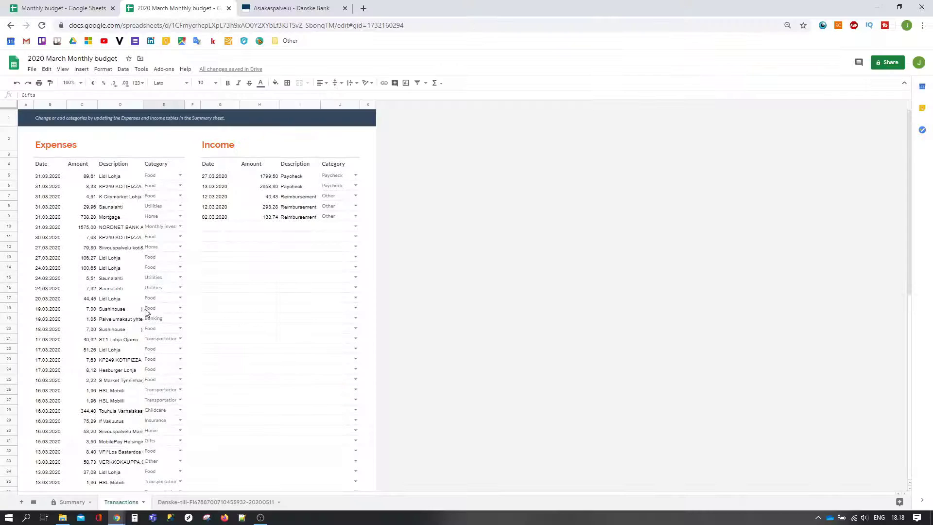
{"action": "scroll", "coordinate": [152, 311], "scroll_direction": "down", "scroll_amount": 6}
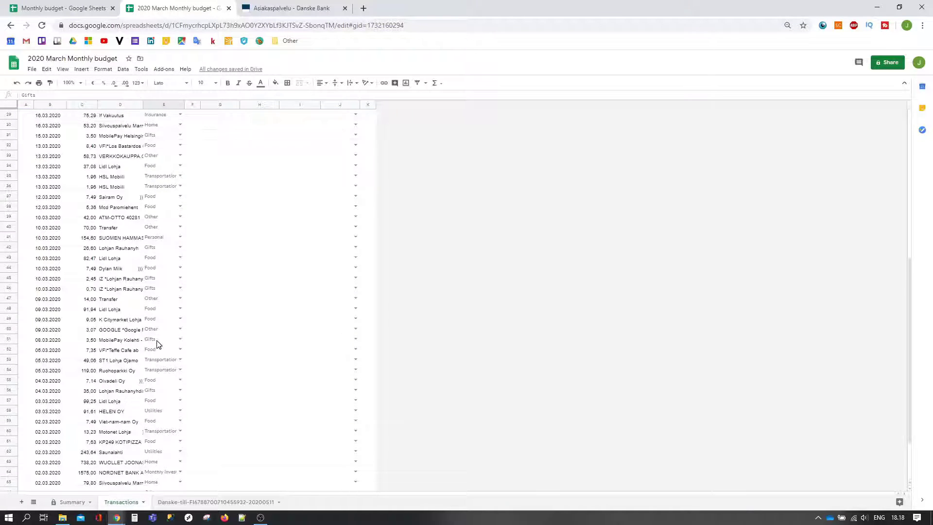
{"action": "scroll", "coordinate": [157, 344], "scroll_direction": "down", "scroll_amount": 3}
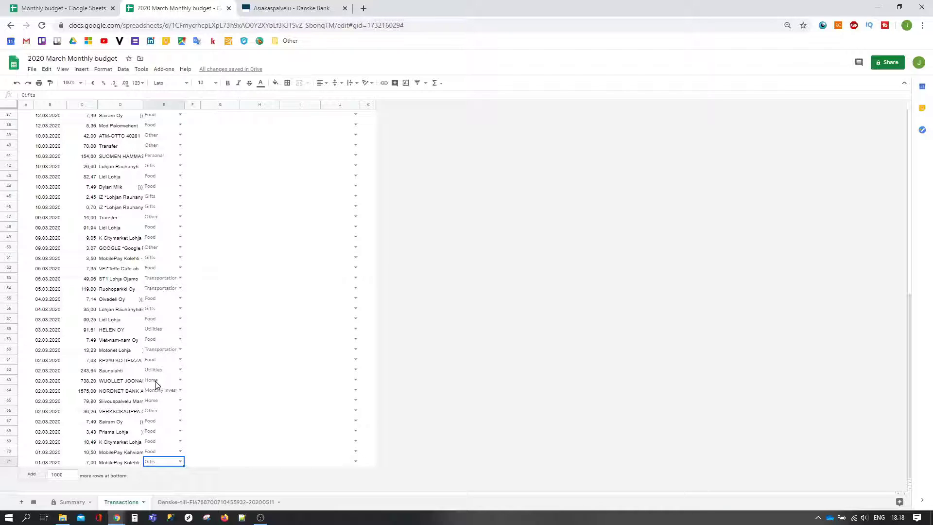
{"action": "left_click_drag", "start_coordinate": [11, 382], "coordinate": [12, 390]}
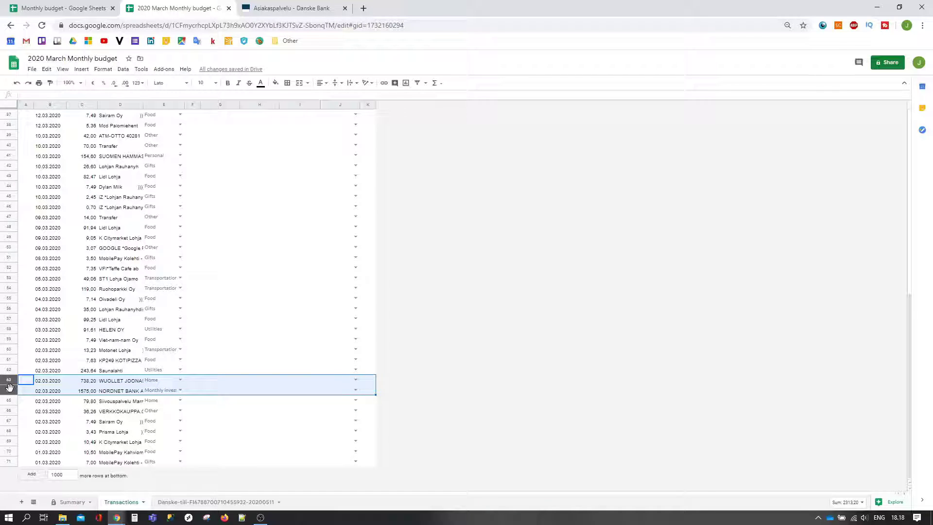
{"action": "right_click", "coordinate": [10, 387]}
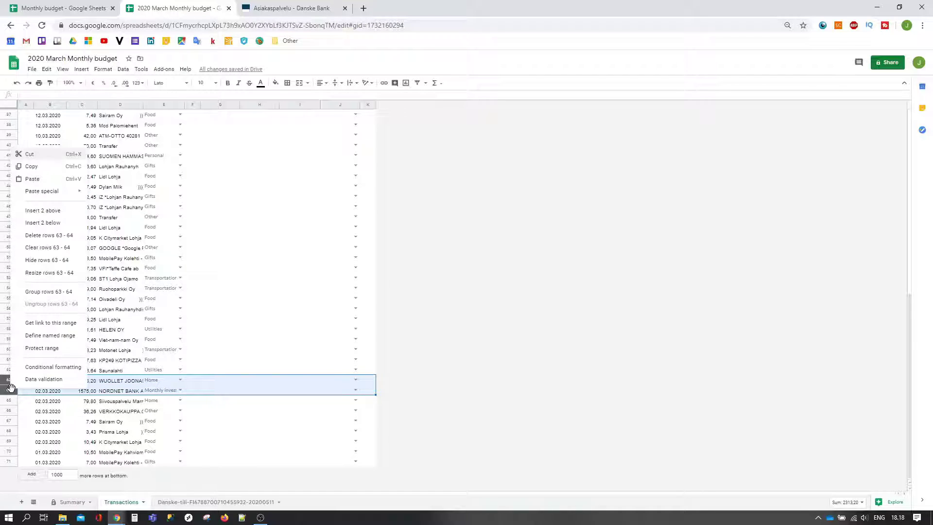
{"action": "left_click", "coordinate": [49, 235]}
- Set the planned Paycheck income on the Summary sheet to €4 758
{"action": "left_click", "coordinate": [68, 502]}
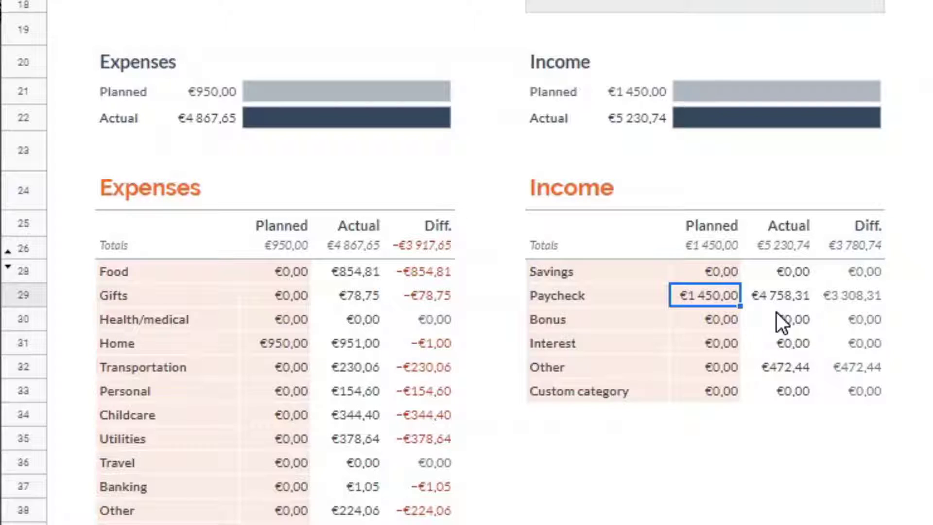
{"action": "type", "text": "4758"}
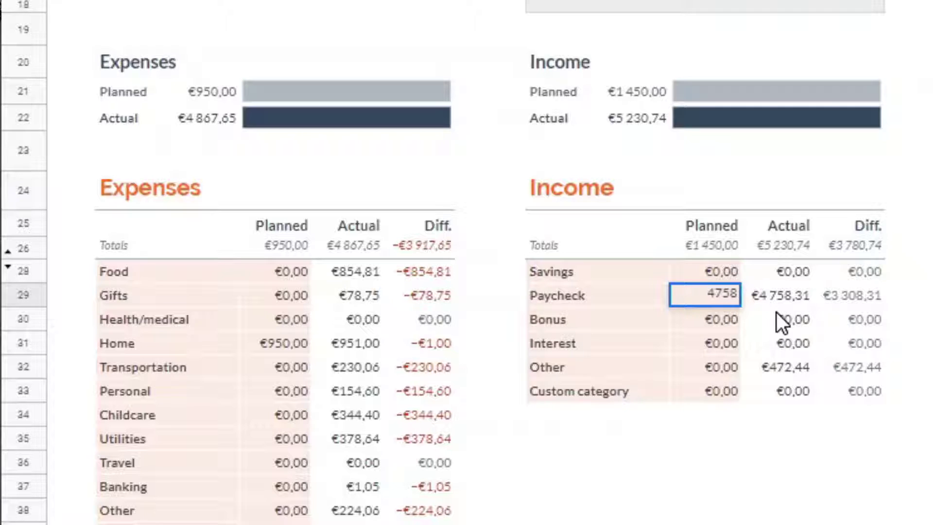
{"action": "key", "text": "Return"}
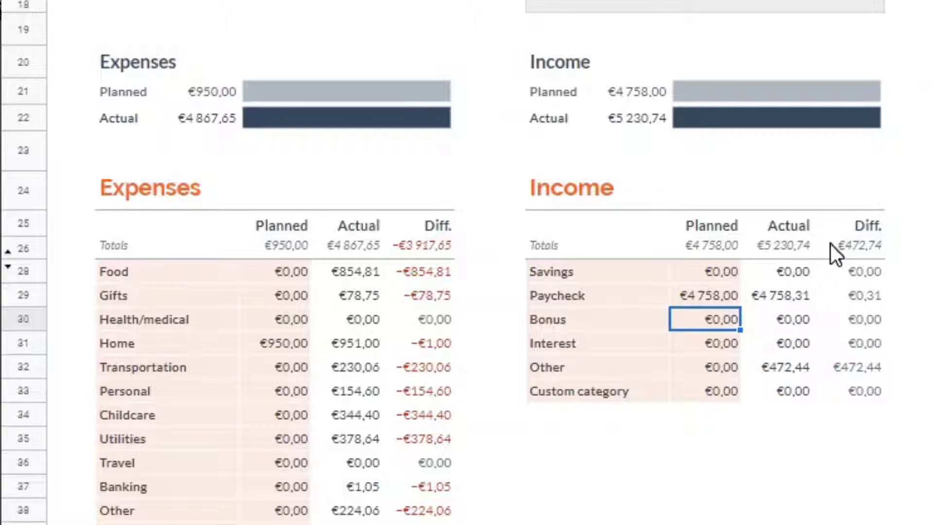
- Set the planned Food expense to €850 and the planned Gifts expense to €100
{"action": "left_click", "coordinate": [719, 368]}
{"action": "left_click", "coordinate": [282, 271]}
{"action": "type", "text": "850"}
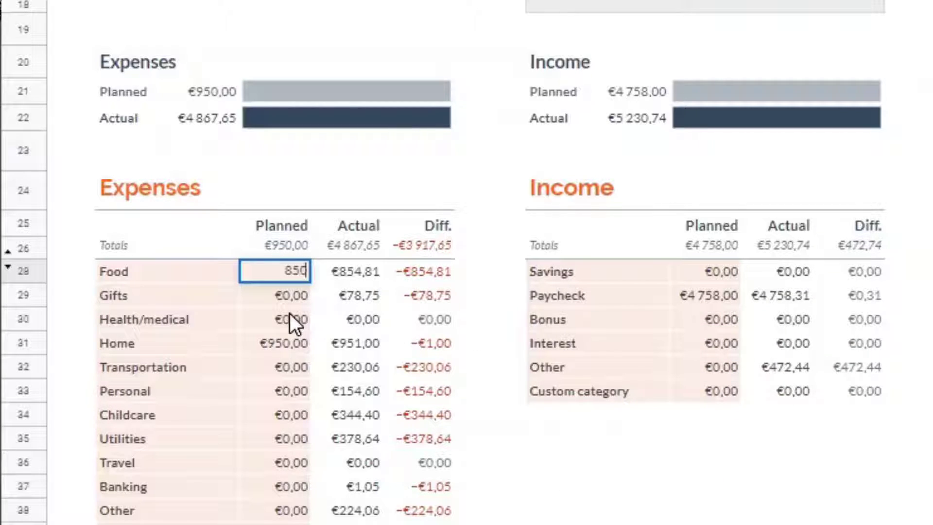
{"action": "key", "text": "Return"}
{"action": "type", "text": "100"}
{"action": "key", "text": "Return"}
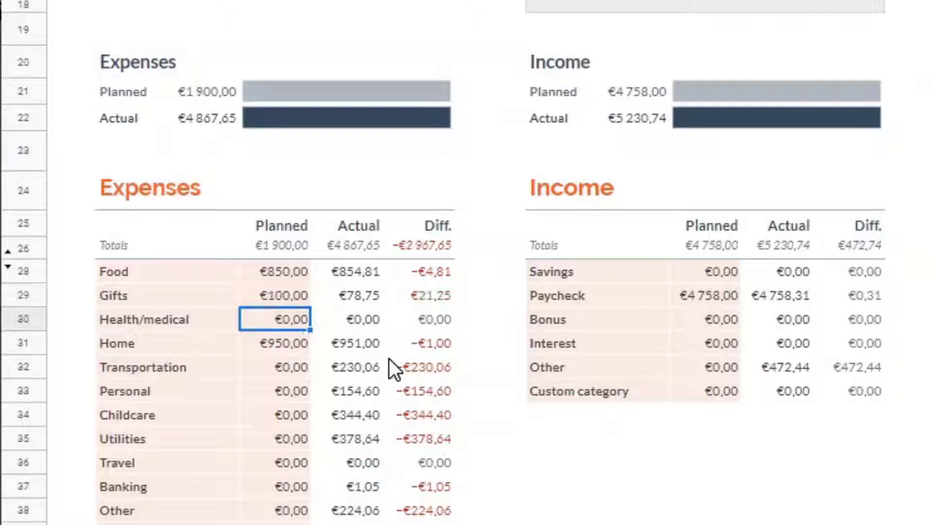
- Set the planned expenses to €230 for Transportation, €150 for Personal and €145 for Childcare
{"action": "left_click", "coordinate": [285, 346]}
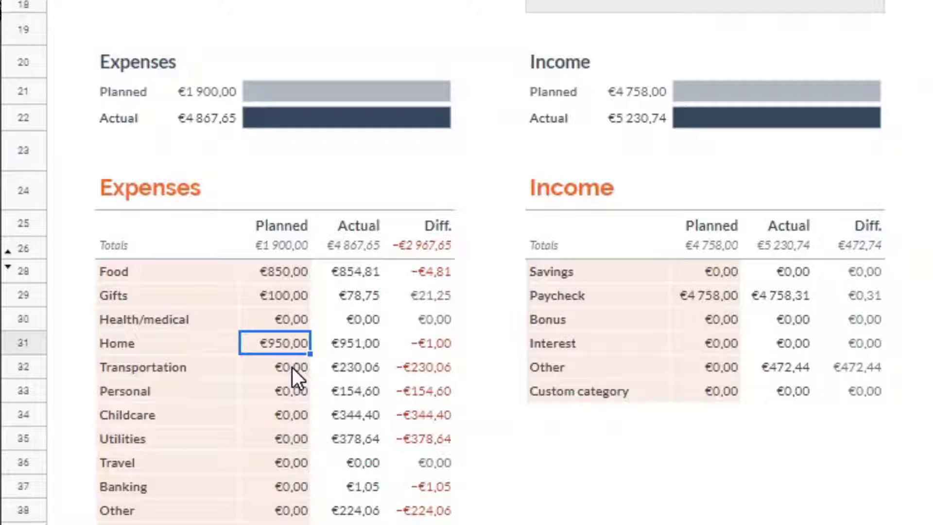
{"action": "left_click", "coordinate": [293, 368]}
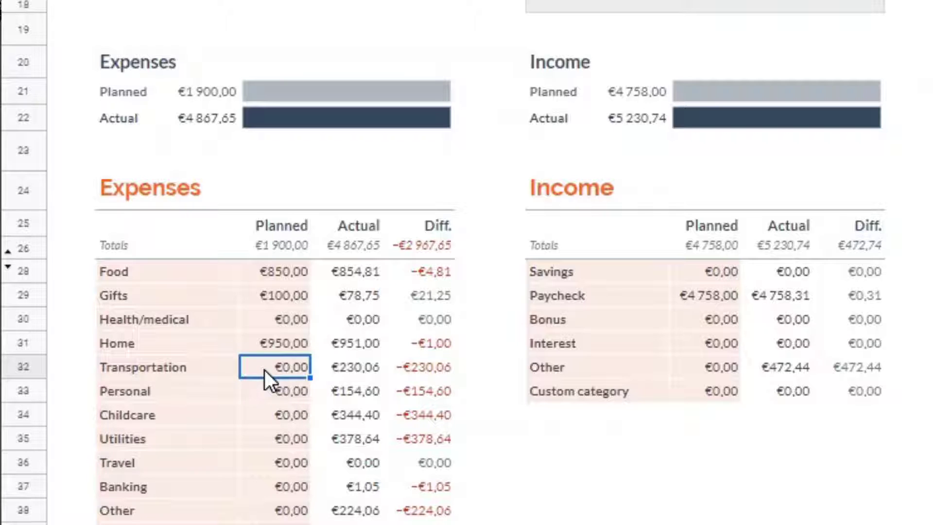
{"action": "type", "text": "230"}
{"action": "key", "text": "Return"}
{"action": "type", "text": "150"}
{"action": "key", "text": "Return"}
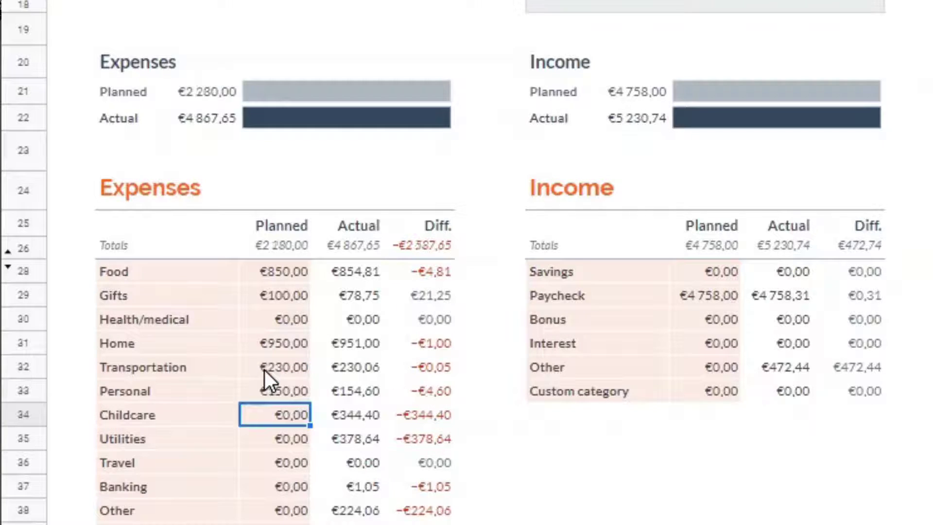
{"action": "type", "text": "345"}
{"action": "key", "text": "Return"}
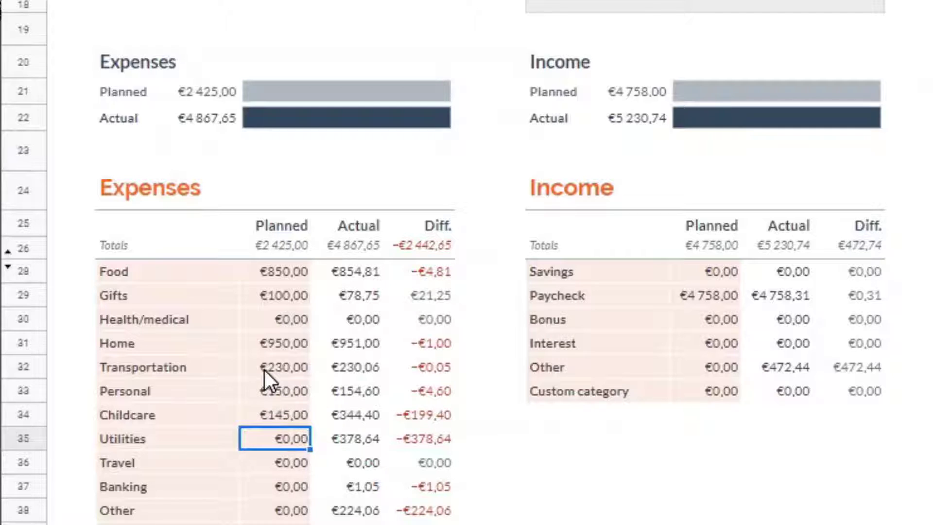
- Set the planned expenses to €378 for Utilities and €1 for Banking, and correct the planned Childcare expense to €345
{"action": "type", "text": "378"}
{"action": "key", "text": "Return"}
{"action": "key", "text": "Return"}
{"action": "scroll", "coordinate": [296, 432], "scroll_direction": "down", "scroll_amount": 3}
{"action": "type", "text": "1"}
{"action": "key", "text": "Return"}
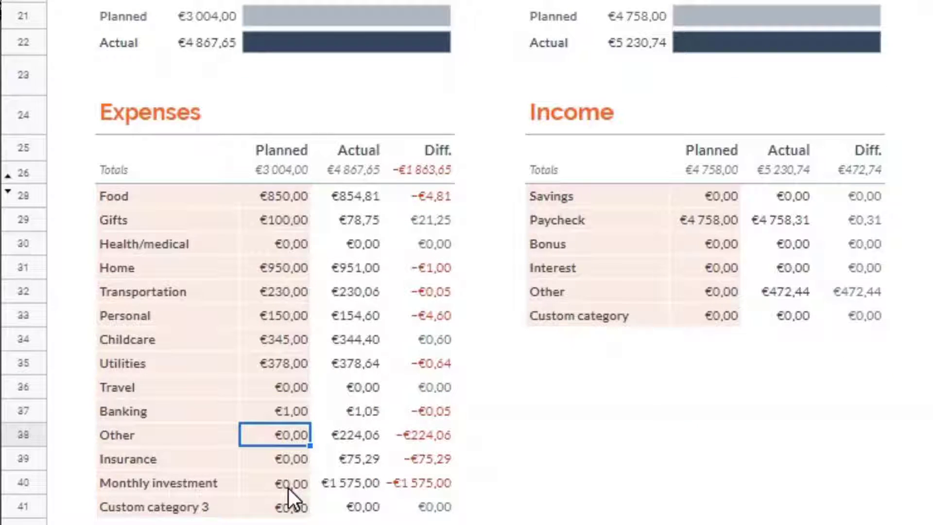
- Set the planned expenses to €225 for Other, €75 for Insurance and €1 575 for Monthly investment
{"action": "type", "text": "225"}
{"action": "key", "text": "Return"}
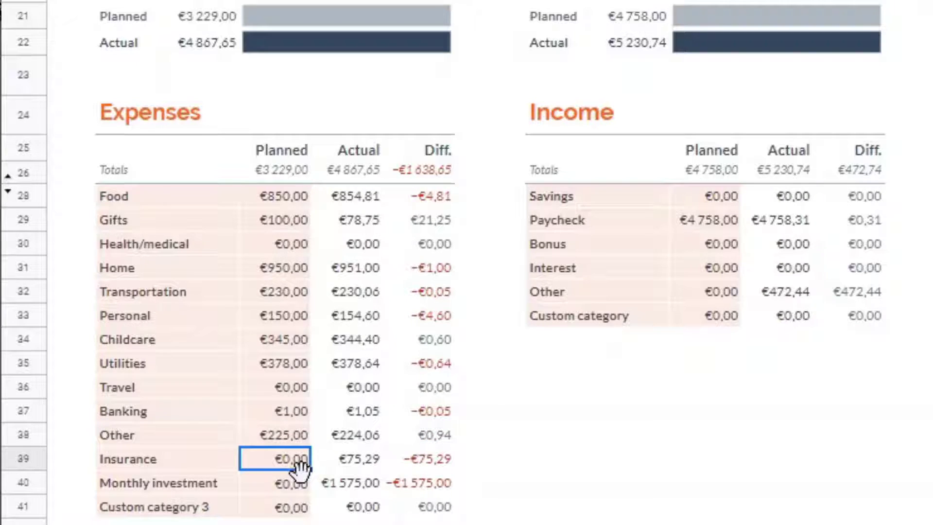
{"action": "type", "text": "75"}
{"action": "key", "text": "Return"}
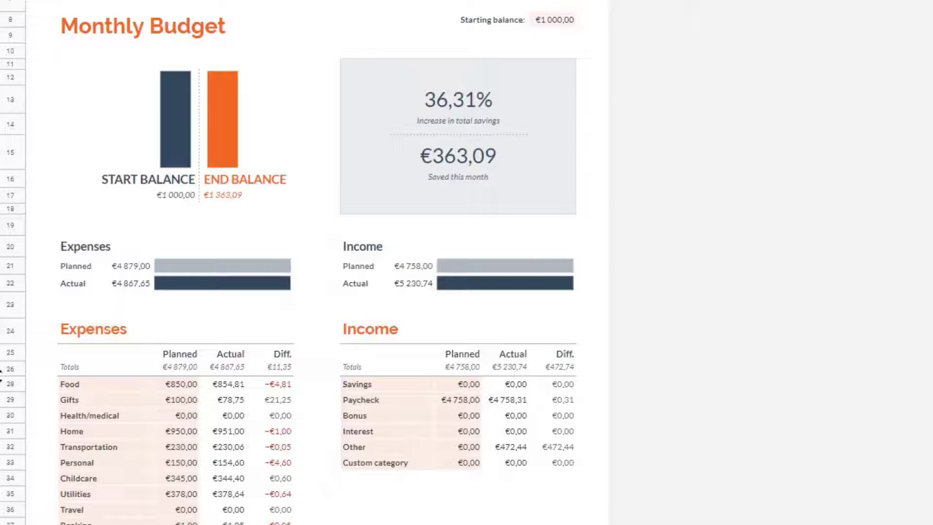
- Compare the planned and actual totals for expenses and income, and examine the starting balance and savings figures
{"action": "left_click", "coordinate": [171, 386]}
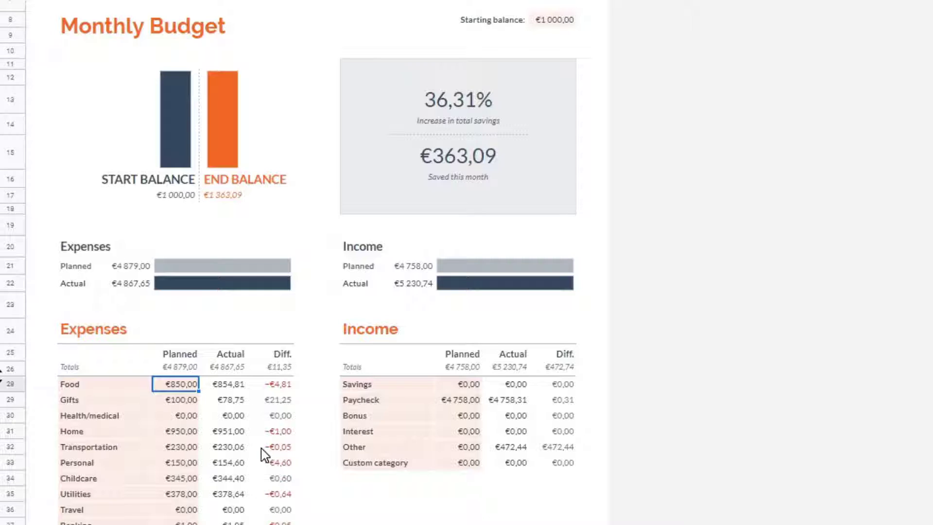
{"action": "left_click", "coordinate": [180, 287]}
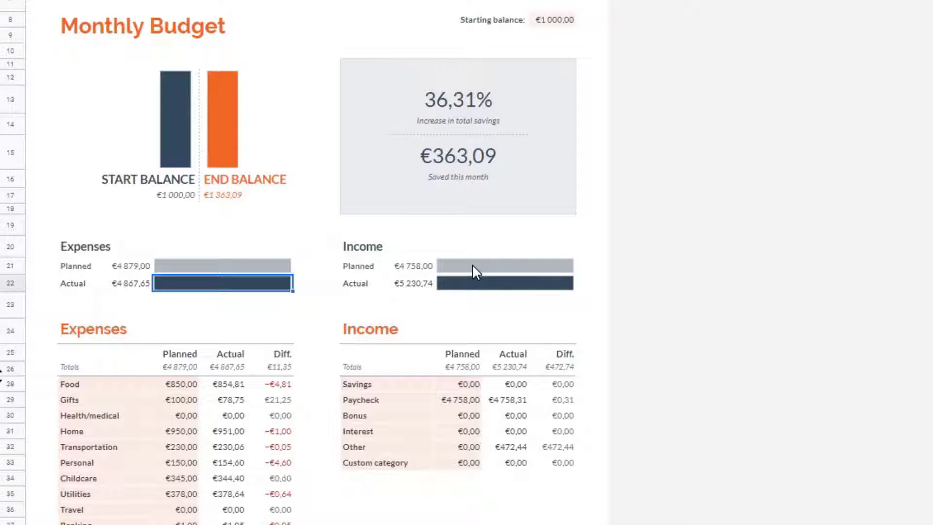
{"action": "left_click", "coordinate": [459, 269]}
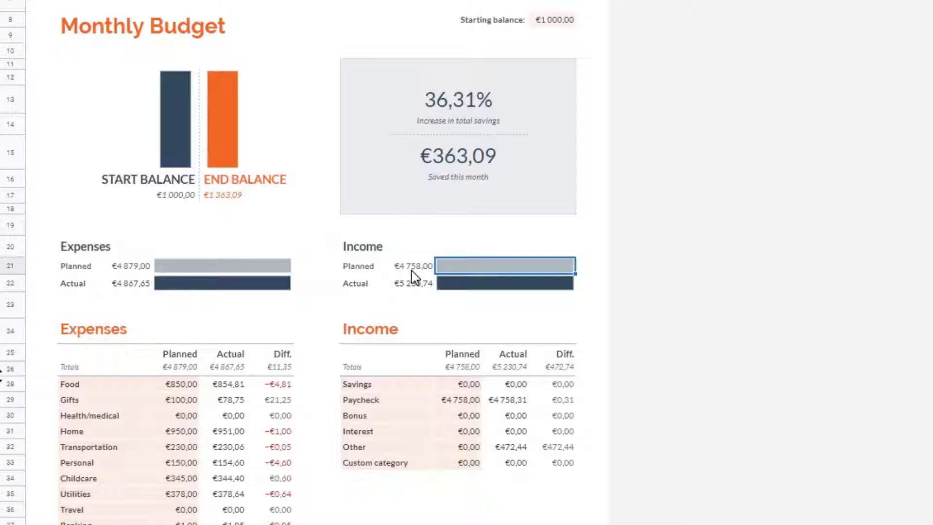
{"action": "left_click", "coordinate": [190, 287]}
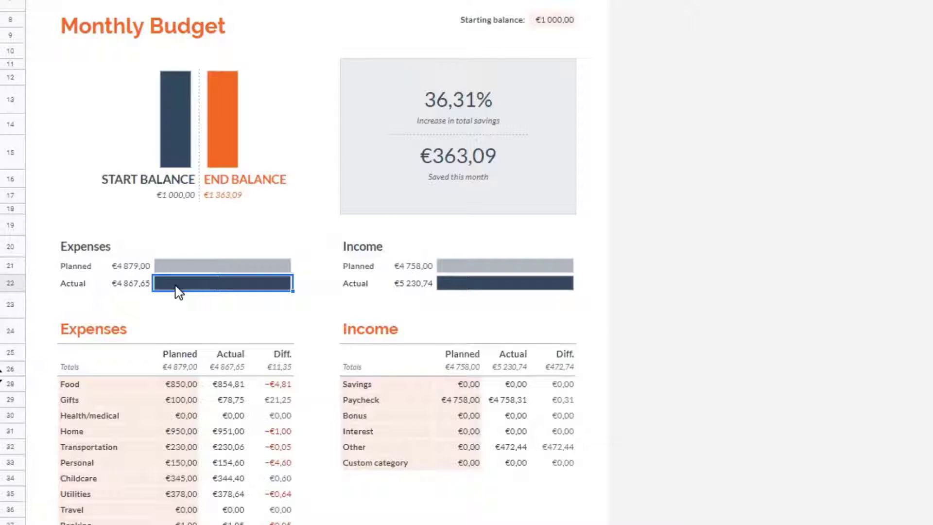
{"action": "left_click", "coordinate": [132, 285]}
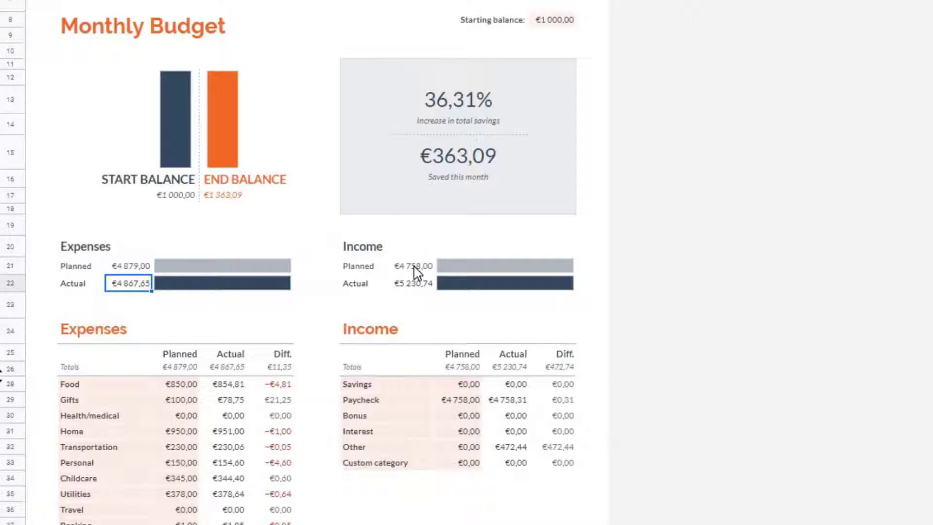
{"action": "left_click", "coordinate": [414, 269]}
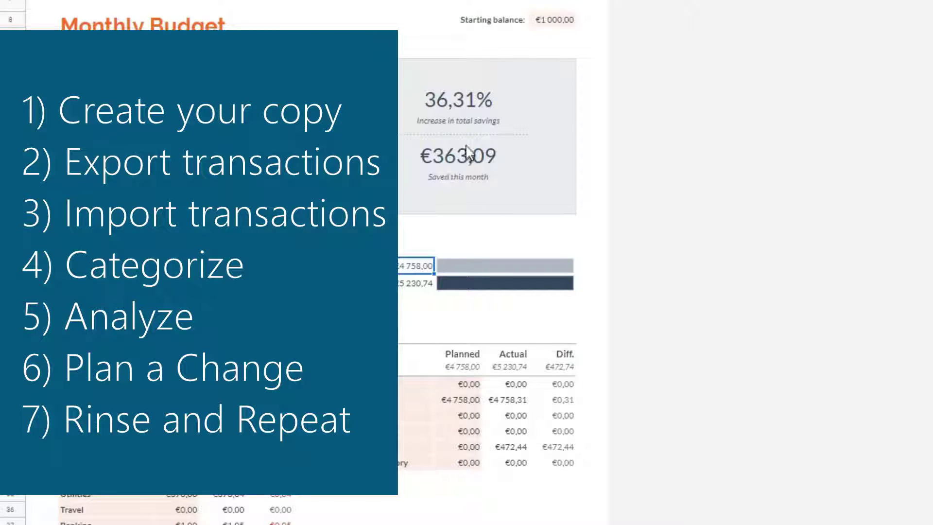
{"action": "left_click", "coordinate": [453, 104]}
{"action": "left_click", "coordinate": [554, 21]}
{"action": "left_click", "coordinate": [477, 148]}
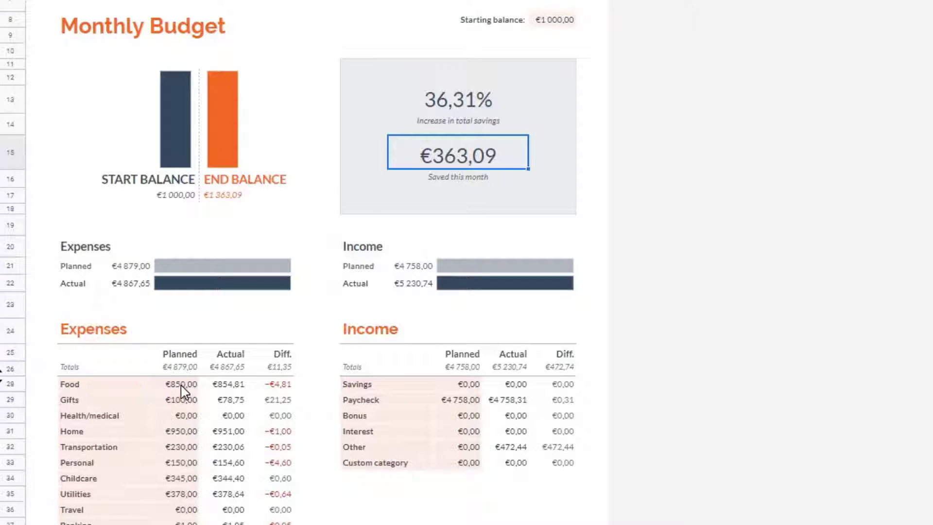
- Reduce the planned Transportation expense to €180 in the Expenses table
{"action": "left_click", "coordinate": [179, 404]}
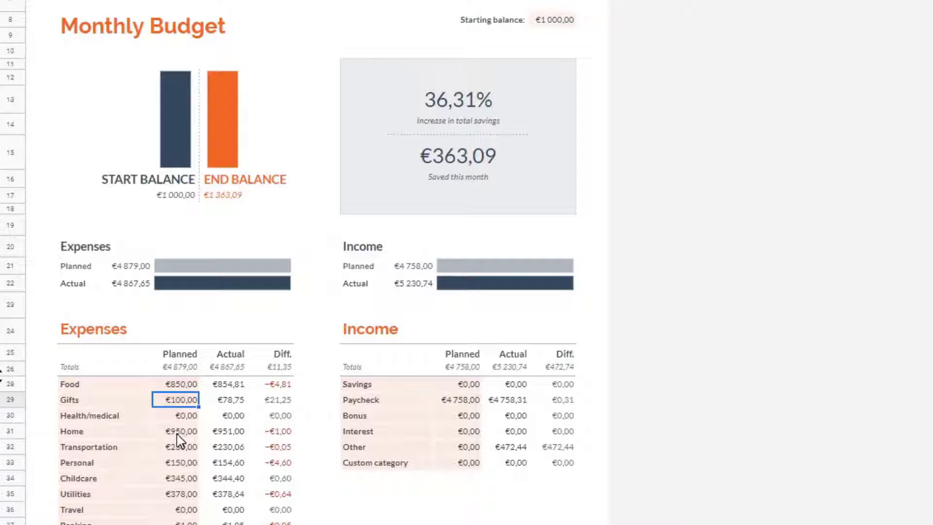
{"action": "left_click", "coordinate": [179, 447]}
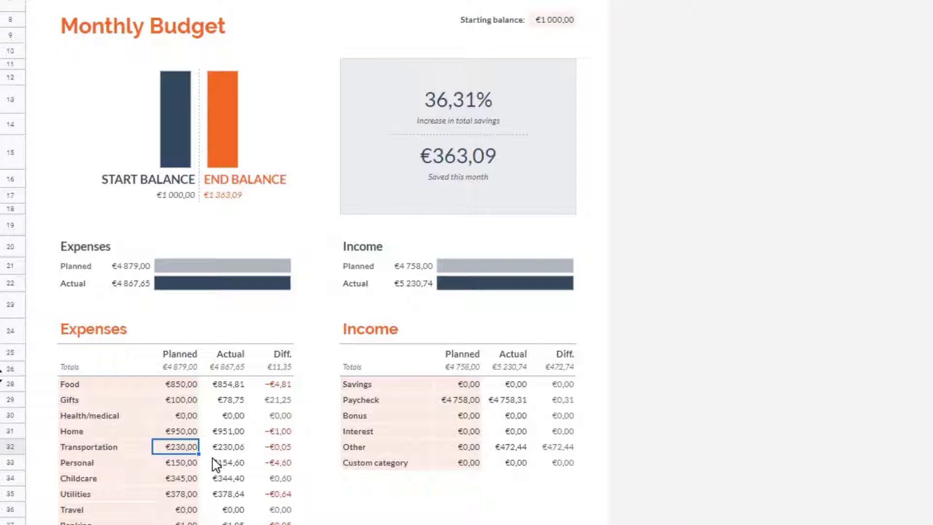
{"action": "type", "text": "180"}
{"action": "key", "text": "Return"}
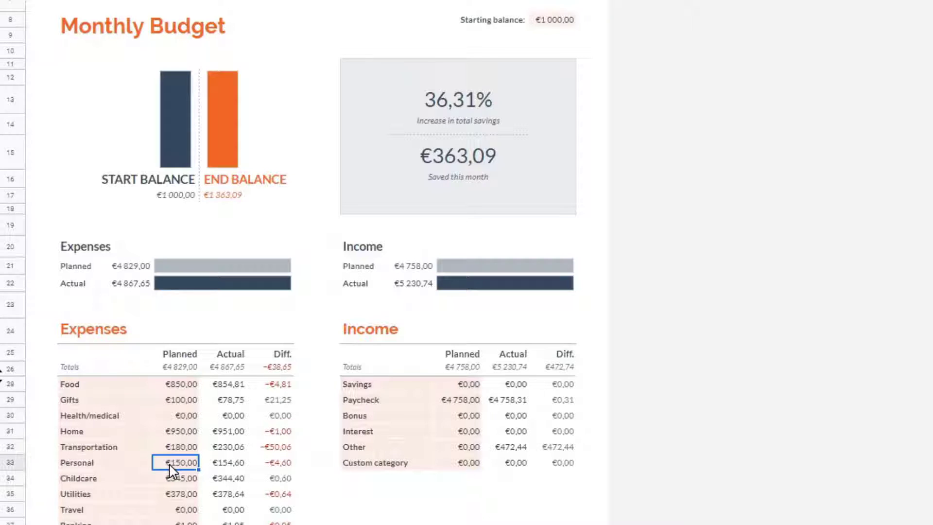
- Reduce the planned Other expense to €175 and check the planned expenses total
{"action": "scroll", "coordinate": [146, 465], "scroll_direction": "down", "scroll_amount": 1}
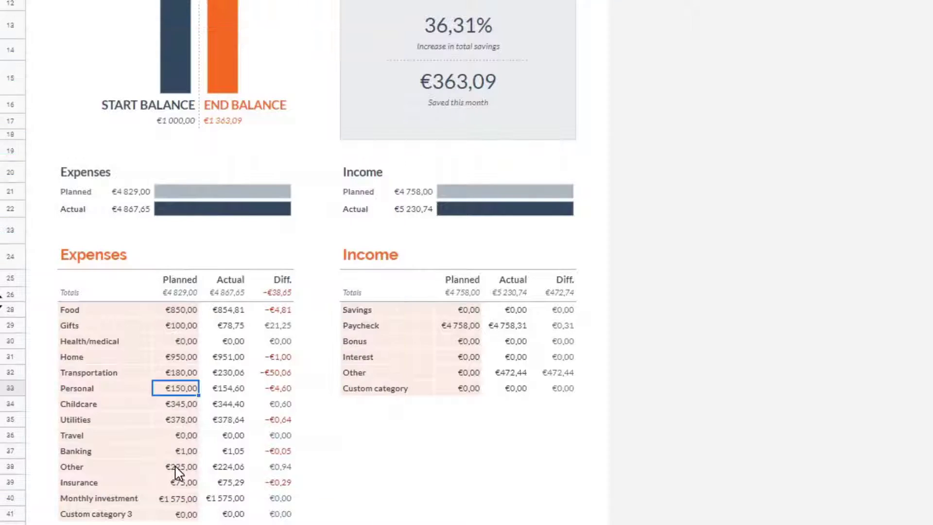
{"action": "left_click", "coordinate": [194, 467]}
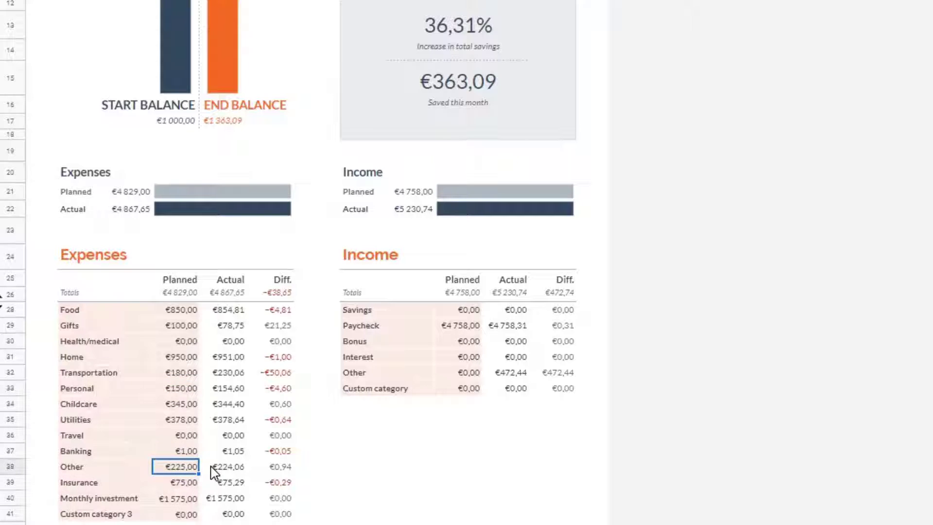
{"action": "type", "text": "175"}
{"action": "key", "text": "Return"}
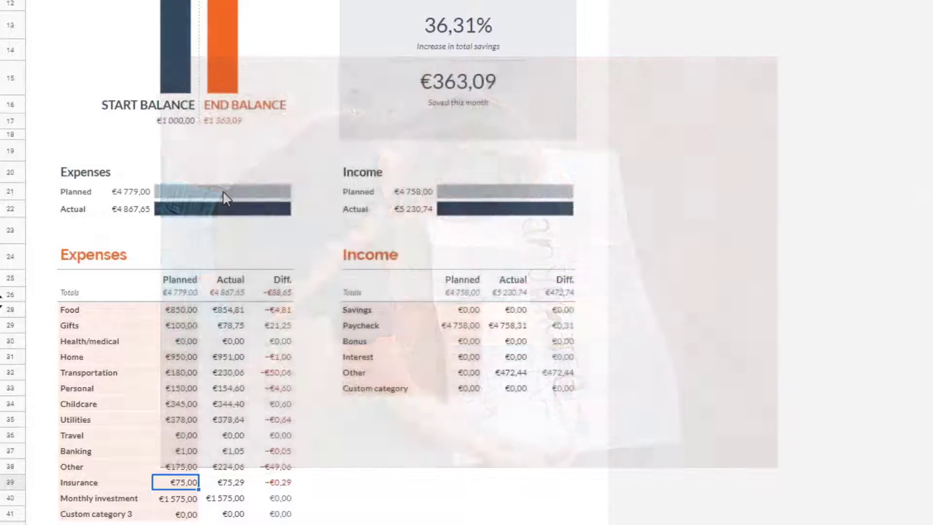
{"action": "left_click", "coordinate": [222, 190]}
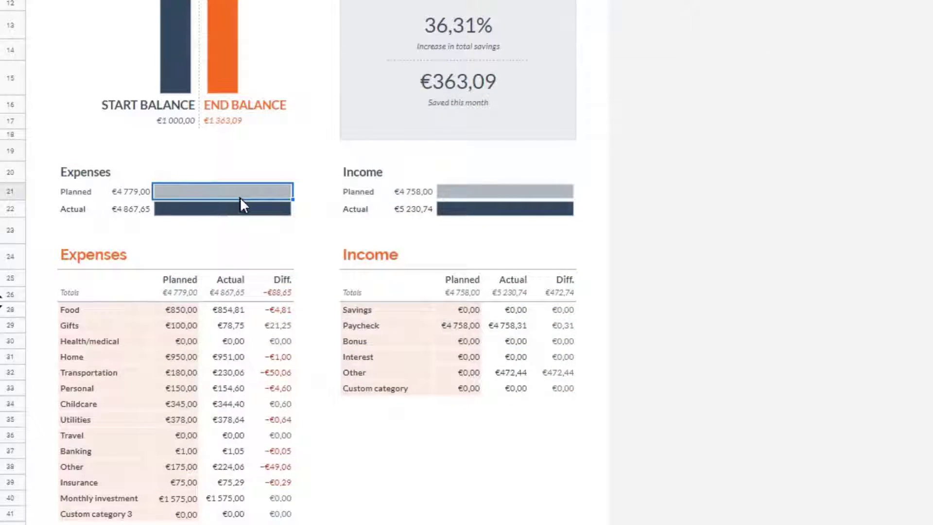